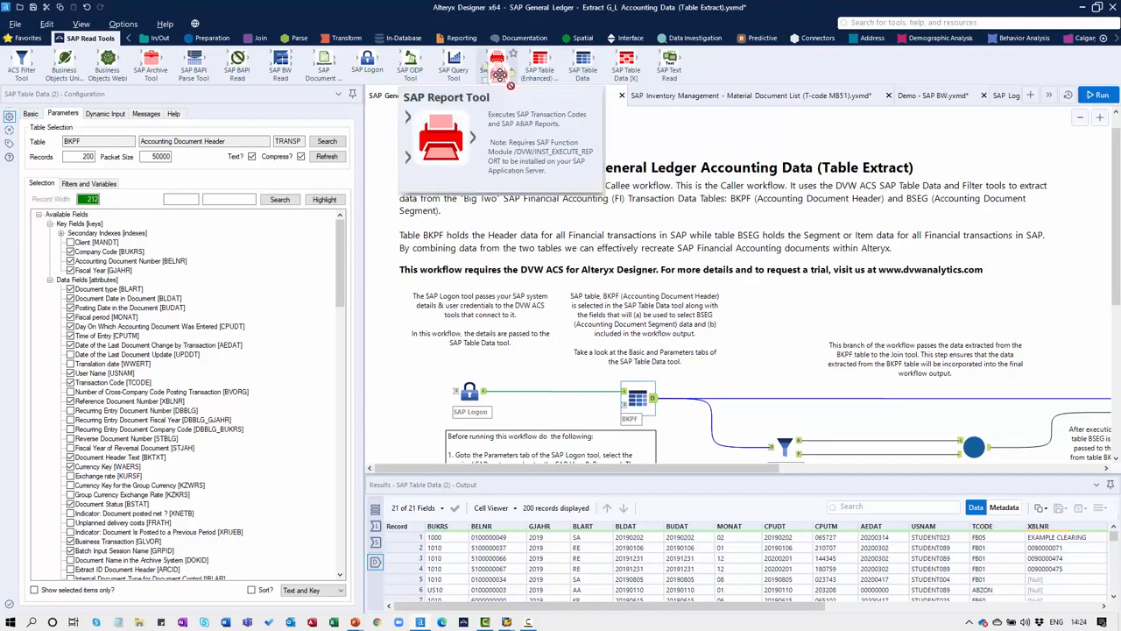
Review the SAP Report Tool and SAP Document Read descriptions and look over the General Ledger extraction workflow
{"action": "left_click_drag", "start_coordinate": [499, 75], "coordinate": [497, 74]}
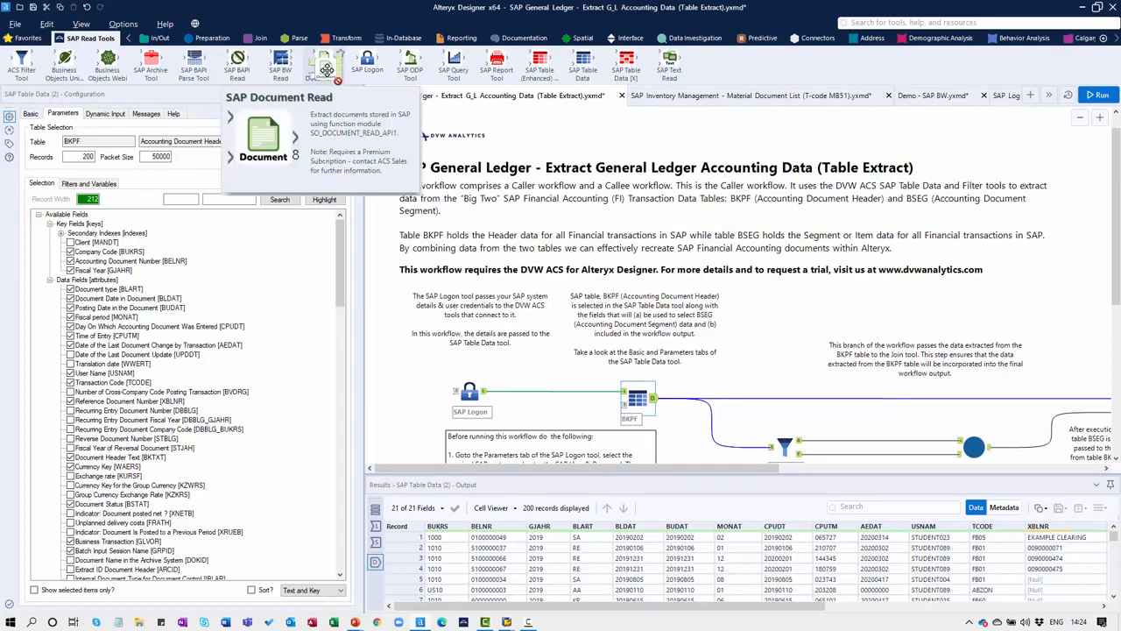
{"action": "left_click_drag", "start_coordinate": [326, 69], "coordinate": [324, 69]}
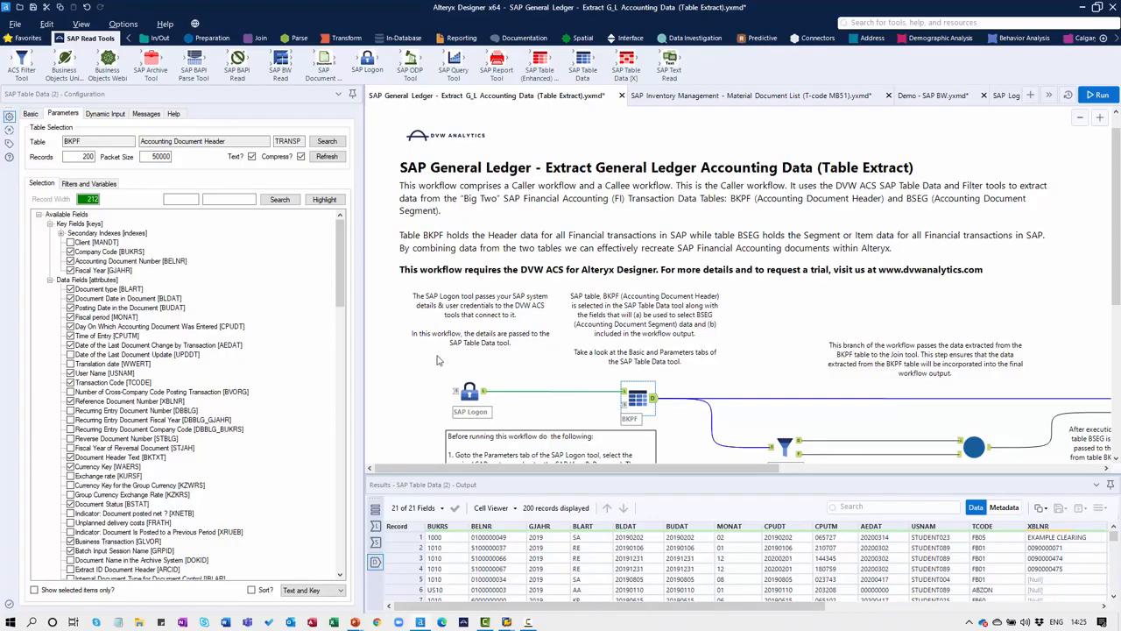
{"action": "scroll", "coordinate": [376, 370], "scroll_direction": "down", "scroll_amount": 1}
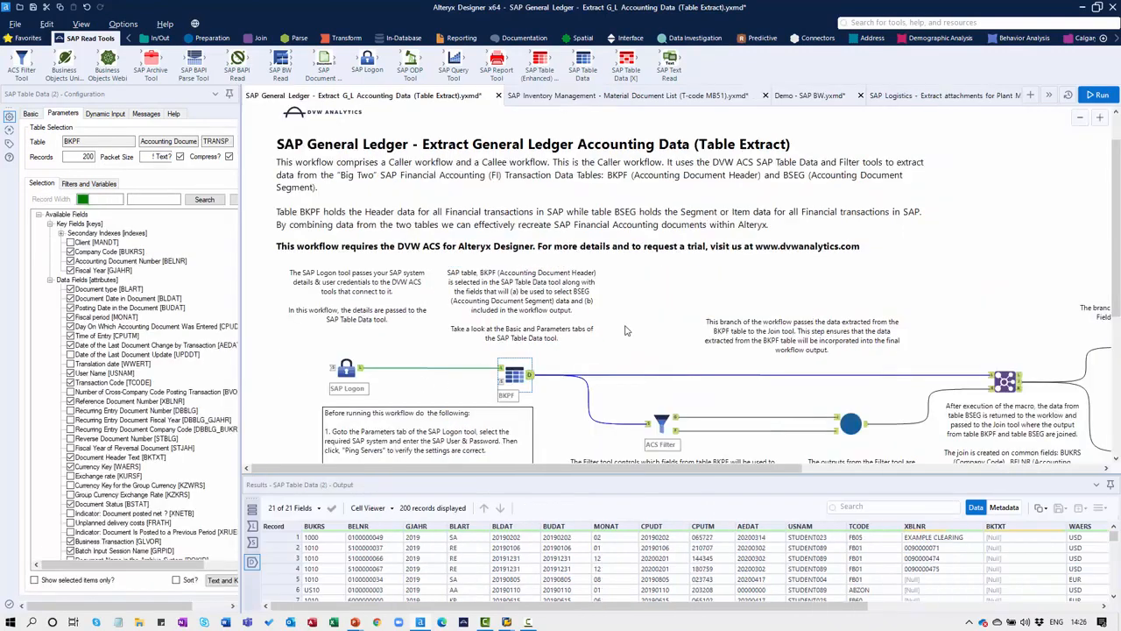
{"action": "scroll", "coordinate": [625, 331], "scroll_direction": "down", "scroll_amount": 2}
{"action": "scroll", "coordinate": [625, 332], "scroll_direction": "up", "scroll_amount": 2}
{"action": "scroll", "coordinate": [624, 331], "scroll_direction": "down", "scroll_amount": 1}
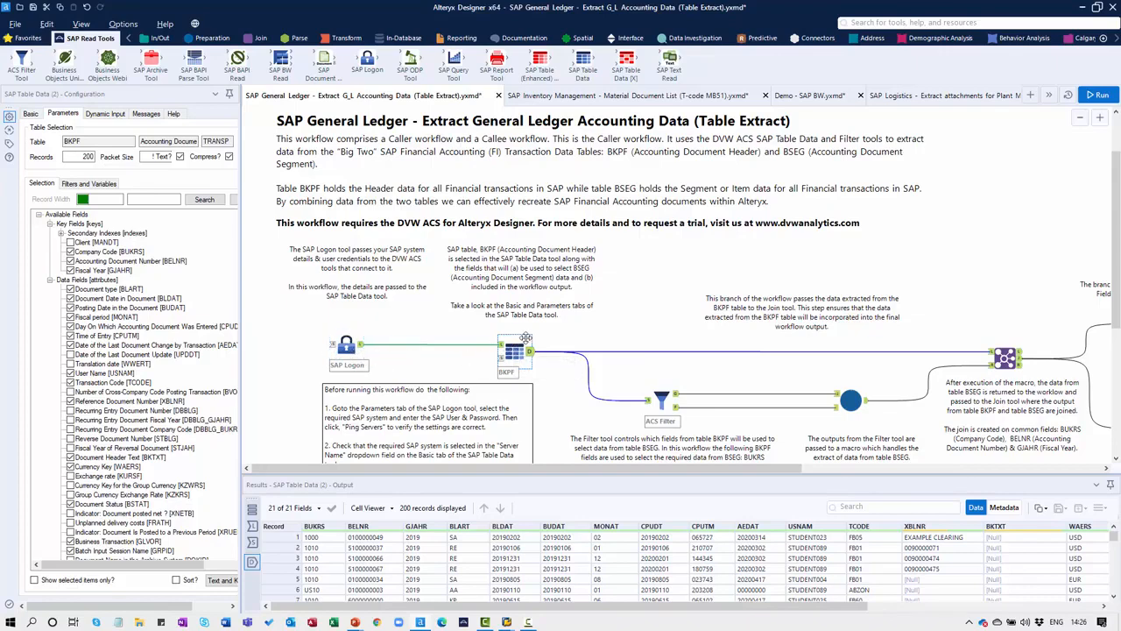
Widen the BKPF tool's configuration area, then view the SAP table search dialog and cancel it
{"action": "left_click_drag", "start_coordinate": [241, 301], "coordinate": [345, 299]}
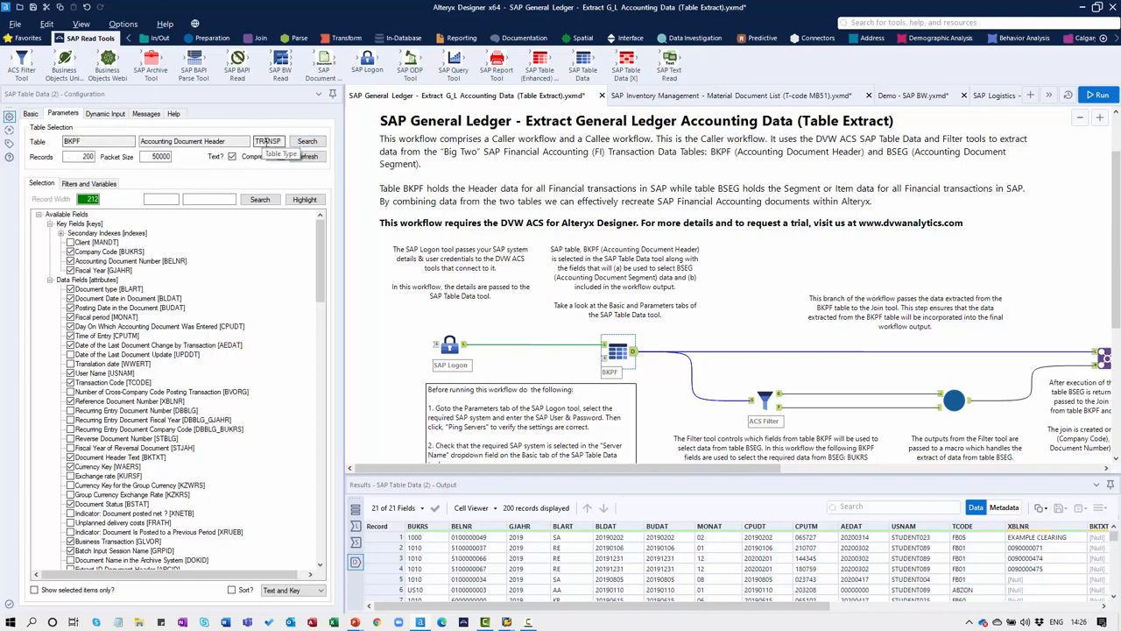
{"action": "left_click", "coordinate": [294, 142]}
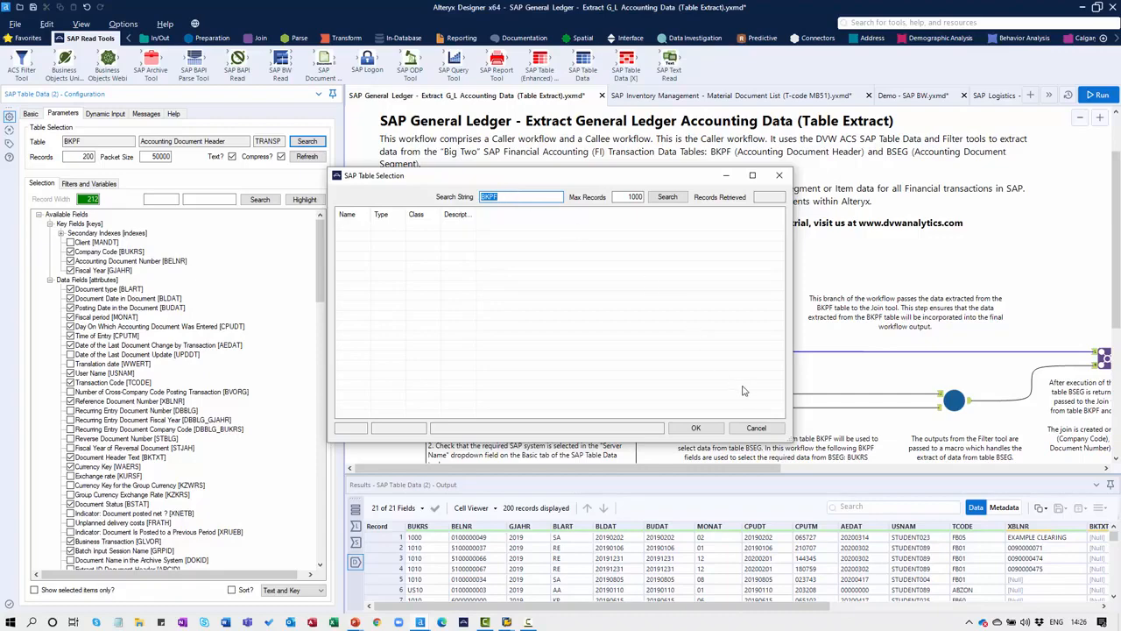
{"action": "left_click", "coordinate": [755, 428]}
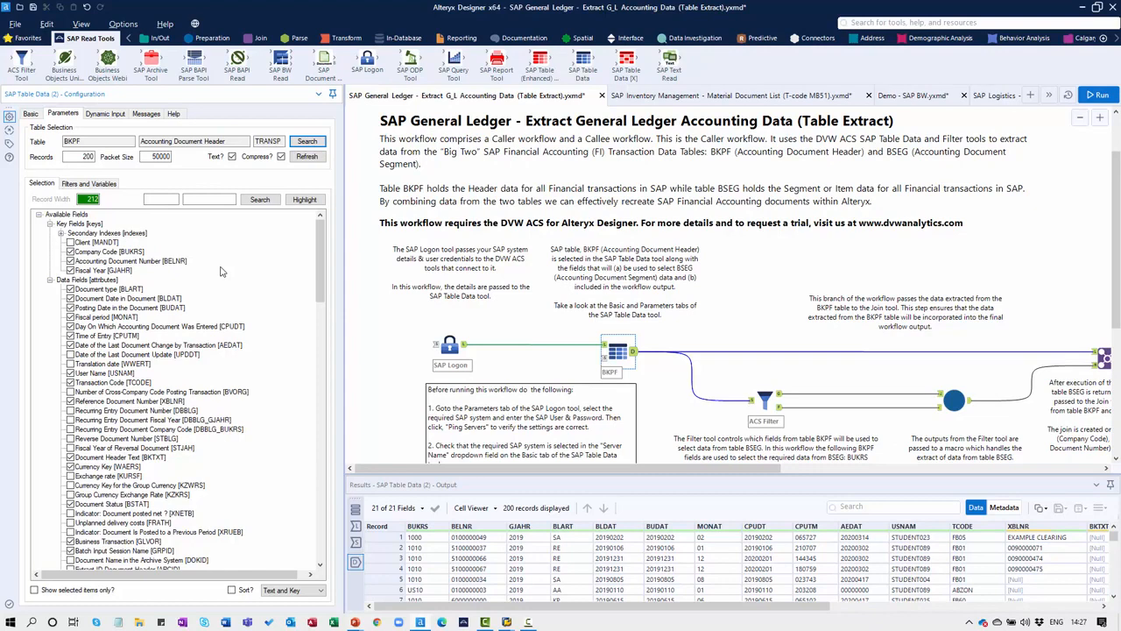
Examine the BKPF table's available fields and its defined filters and variables
{"action": "scroll", "coordinate": [221, 281], "scroll_direction": "down", "scroll_amount": 10}
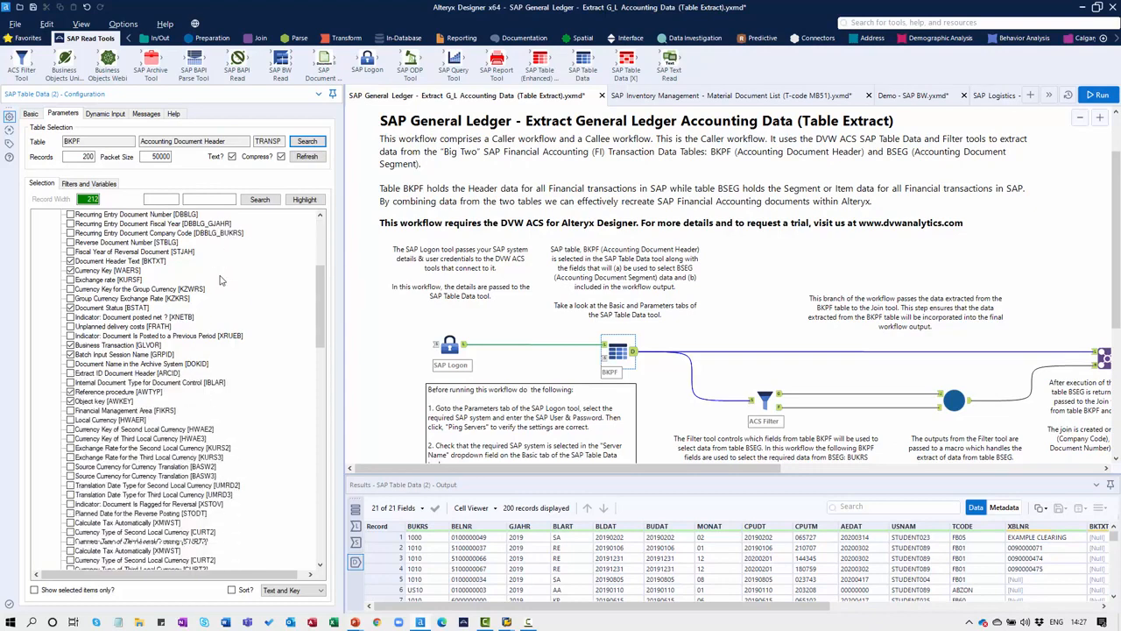
{"action": "scroll", "coordinate": [221, 280], "scroll_direction": "up", "scroll_amount": 10}
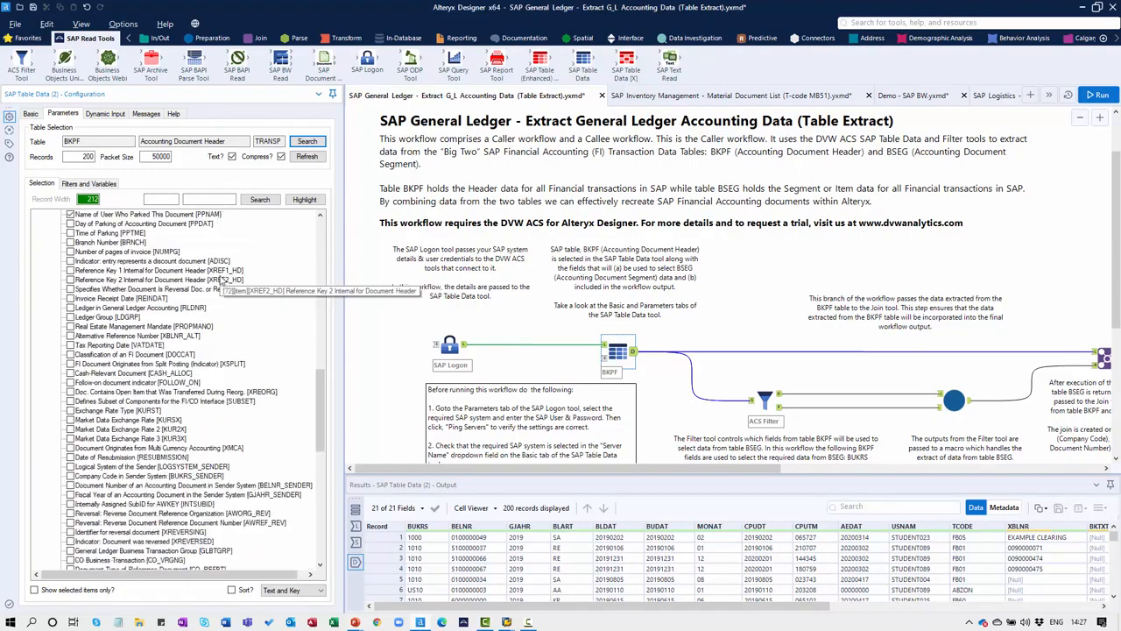
{"action": "scroll", "coordinate": [221, 280], "scroll_direction": "up", "scroll_amount": 3}
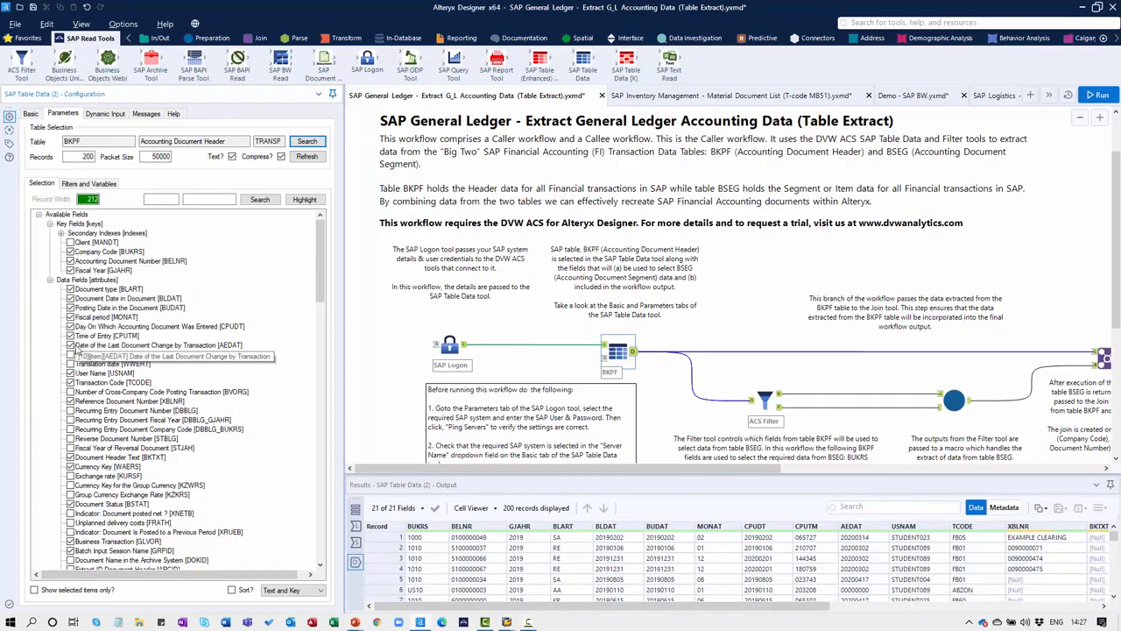
{"action": "left_click", "coordinate": [92, 184]}
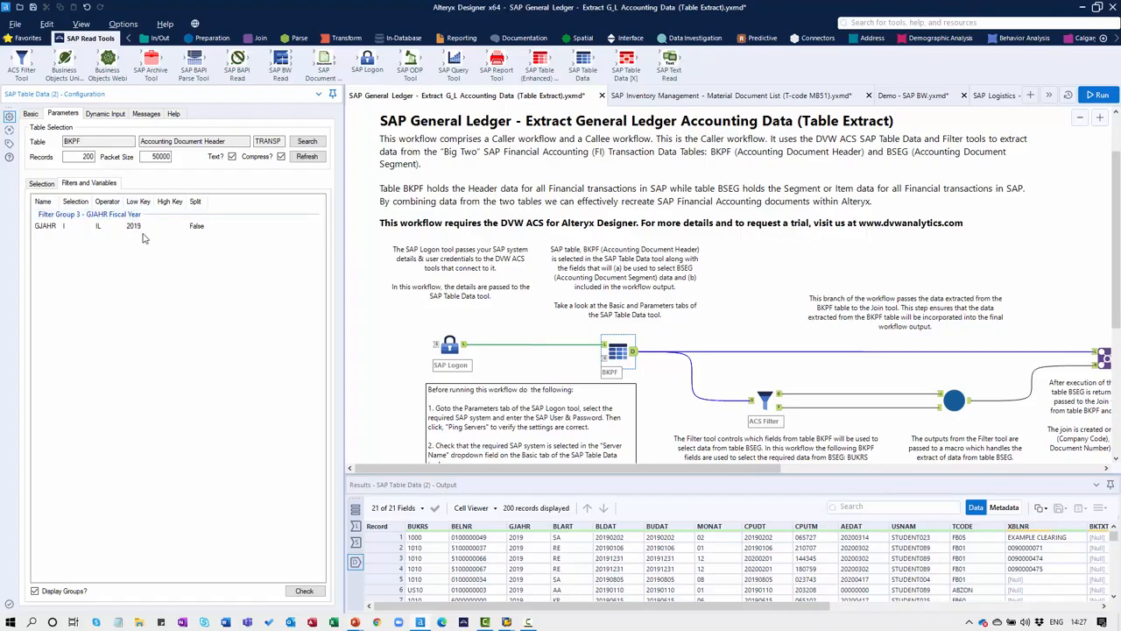
{"action": "left_click", "coordinate": [42, 183]}
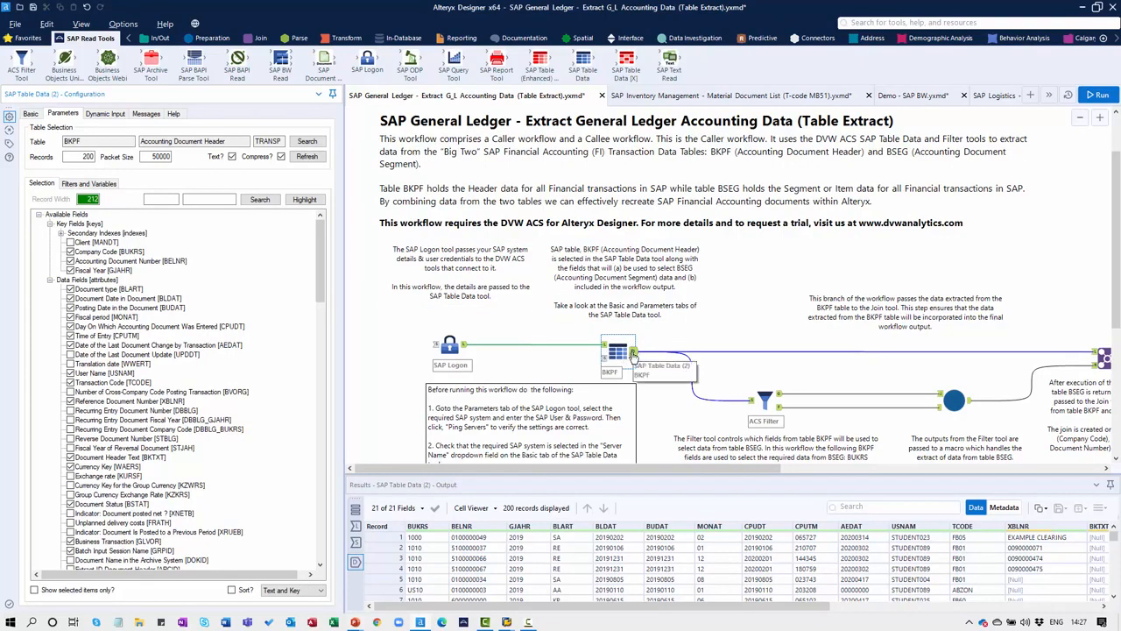
Inspect the output records of the BKPF table tool
{"action": "left_click", "coordinate": [633, 354]}
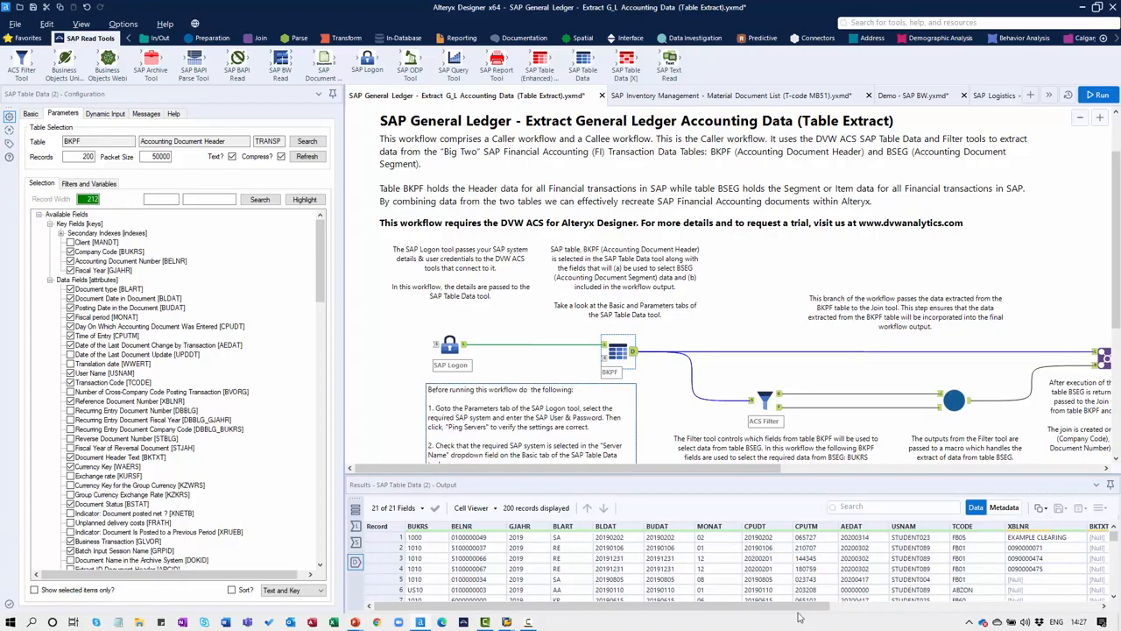
{"action": "left_click_drag", "start_coordinate": [699, 612], "coordinate": [613, 608]}
{"action": "left_click_drag", "start_coordinate": [494, 470], "coordinate": [625, 474]}
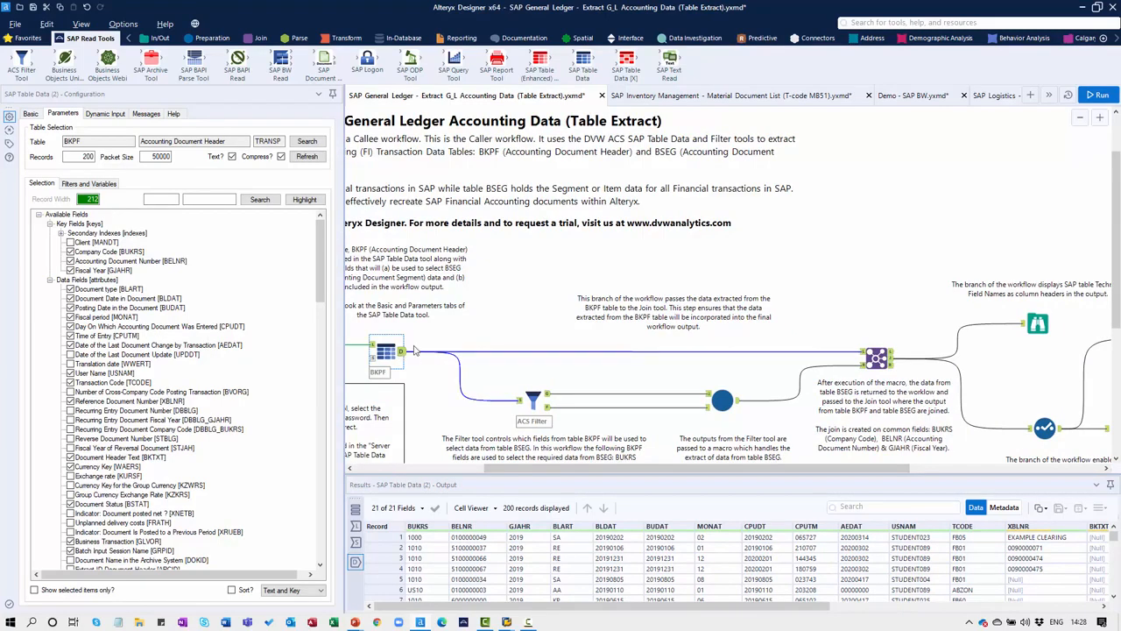
Inspect the callee macro's BSEG output and the Join tool's configuration in the General Ledger workflow
{"action": "left_click", "coordinate": [412, 356]}
{"action": "key", "text": "Delete"}
{"action": "left_click", "coordinate": [736, 402]}
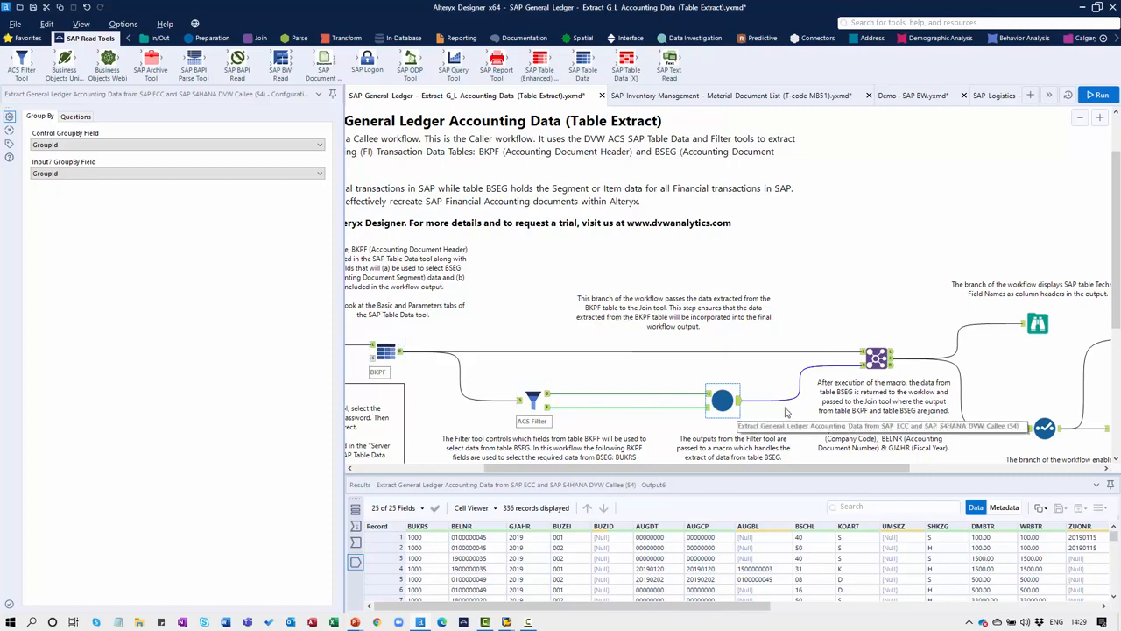
{"action": "left_click", "coordinate": [876, 357]}
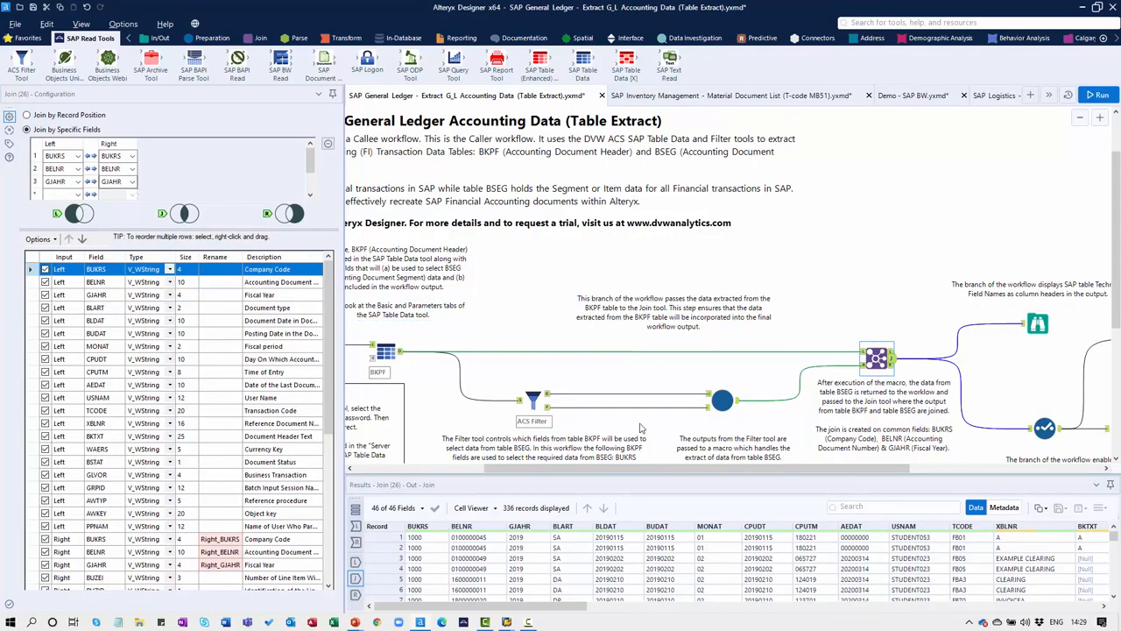
{"action": "left_click_drag", "start_coordinate": [589, 470], "coordinate": [764, 471]}
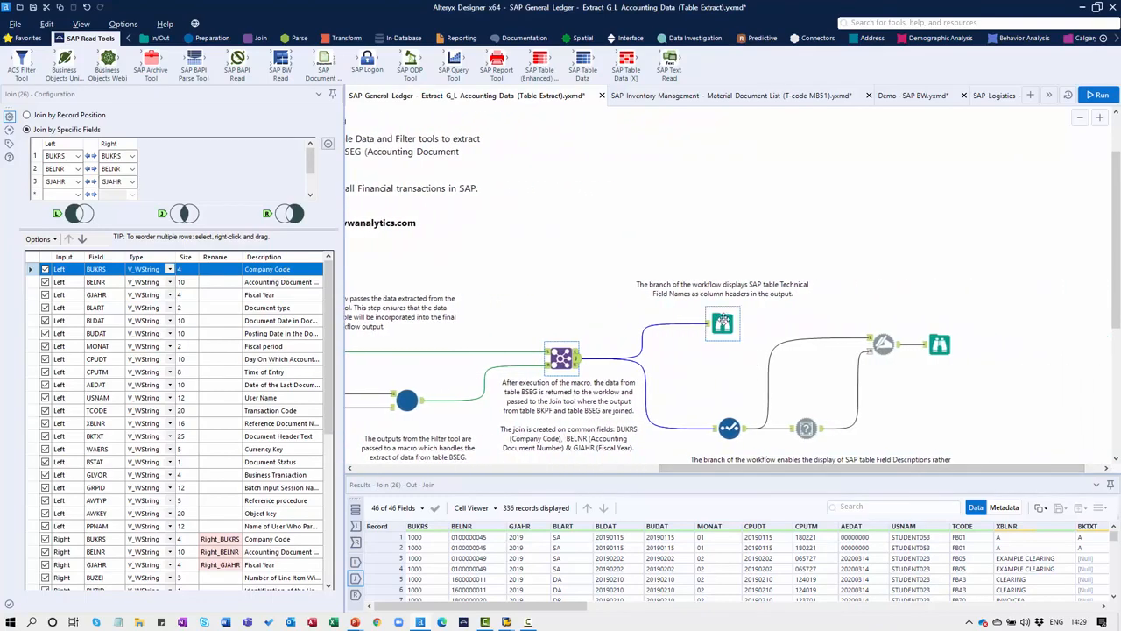
Compare the joined data in the two Browse tools, one with technical field names and one with field descriptions
{"action": "left_click", "coordinate": [722, 323]}
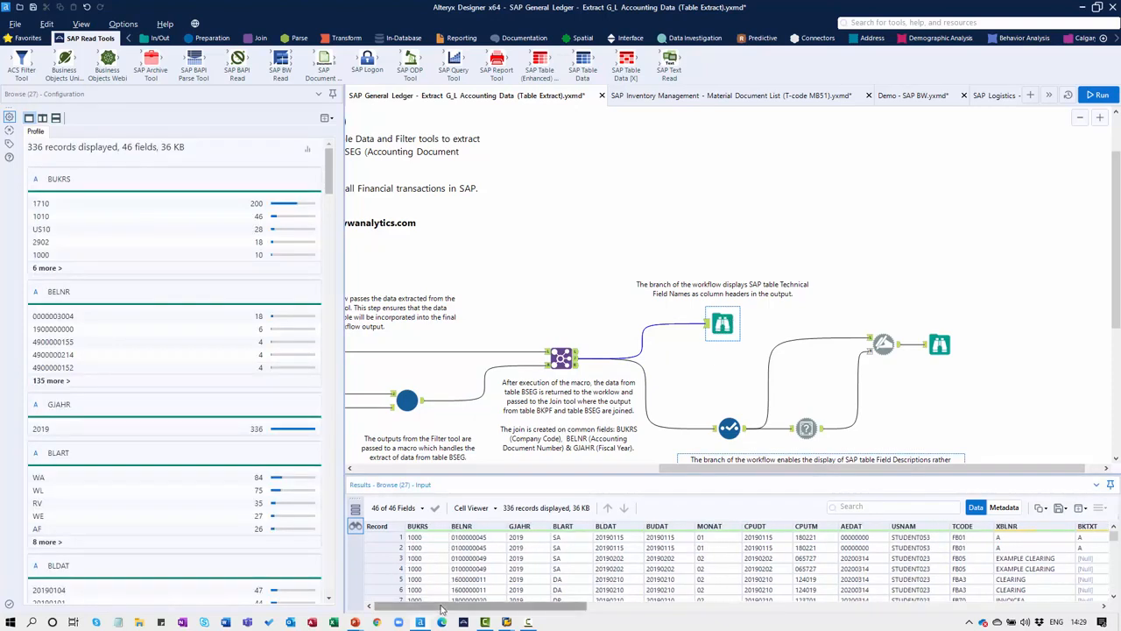
{"action": "left_click_drag", "start_coordinate": [404, 611], "coordinate": [646, 623]}
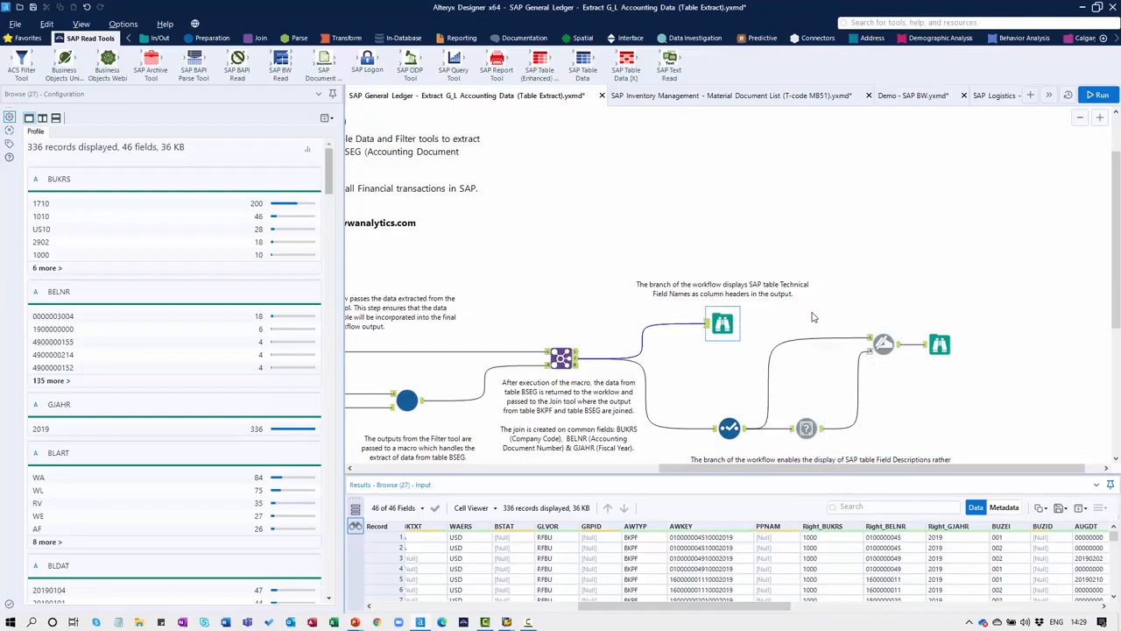
{"action": "left_click", "coordinate": [939, 344]}
{"action": "left_click_drag", "start_coordinate": [603, 603], "coordinate": [390, 622]}
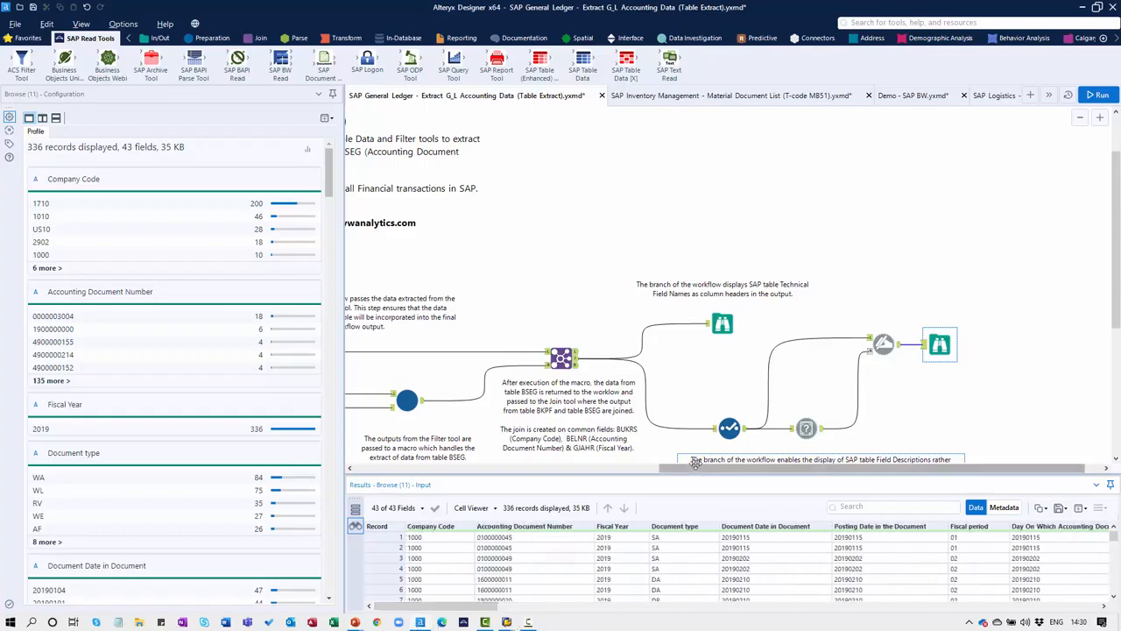
{"action": "left_click_drag", "start_coordinate": [692, 467], "coordinate": [386, 467]}
{"action": "scroll", "coordinate": [500, 351], "scroll_direction": "up", "scroll_amount": 1}
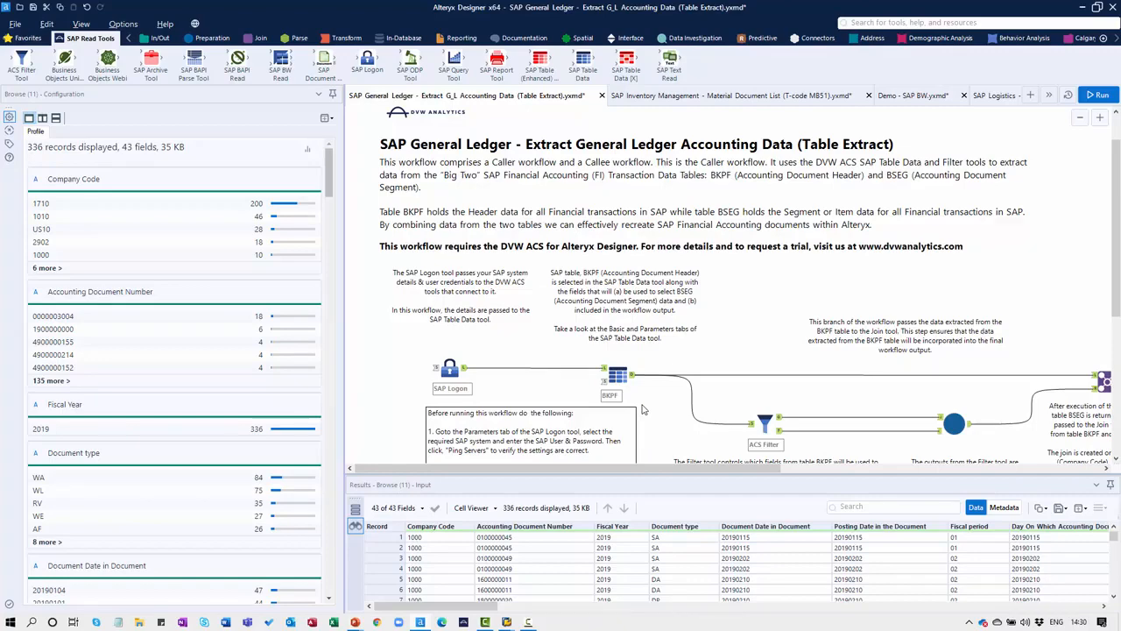
Open the SAP Inventory Management Material Document List (T-code MB51) workflow and enlarge its results area
{"action": "left_click", "coordinate": [761, 97]}
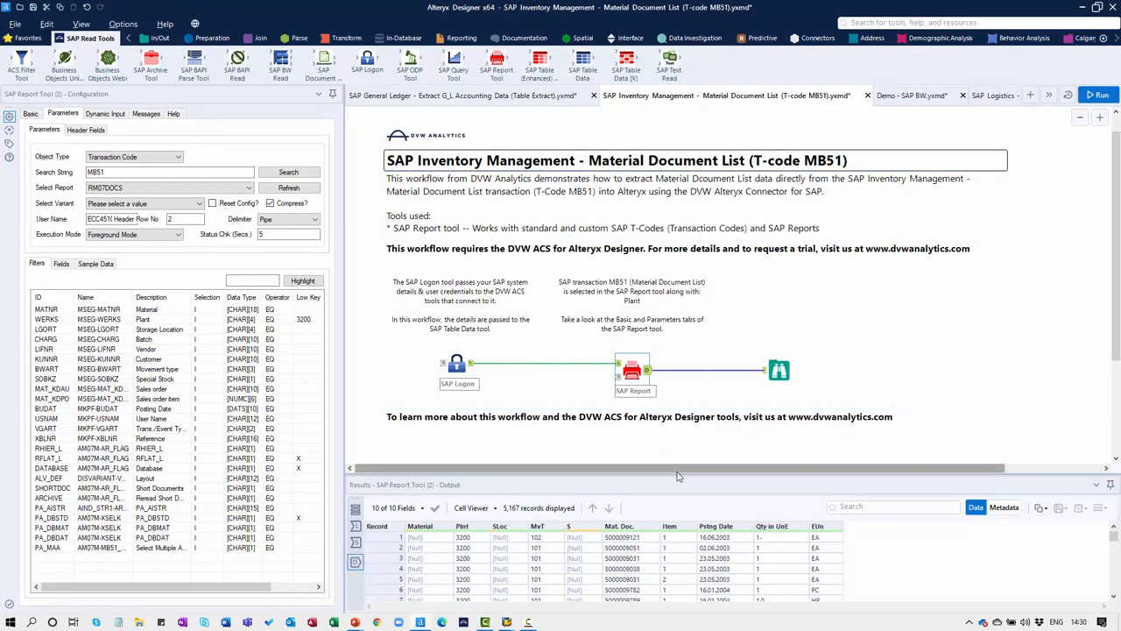
{"action": "left_click_drag", "start_coordinate": [677, 476], "coordinate": [666, 416]}
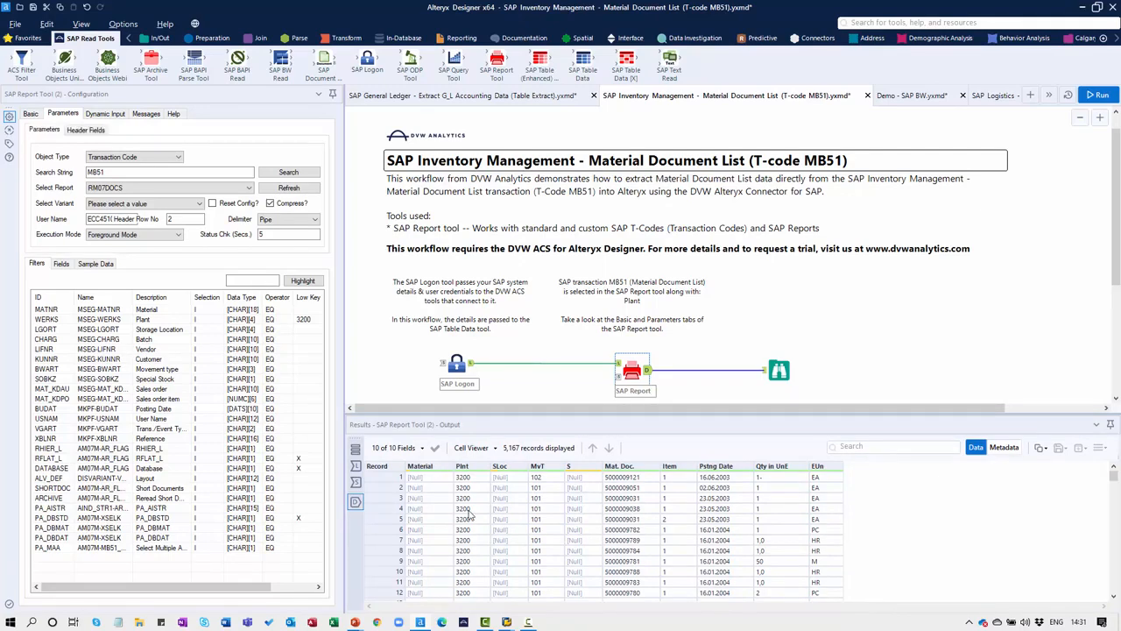
Switch to SAP to view the Material Document List output, then return to Alteryx Designer
{"action": "key", "text": "alt+Tab"}
{"action": "key", "text": "Tab"}
{"action": "key", "text": "Tab"}
{"action": "key", "text": "Tab"}
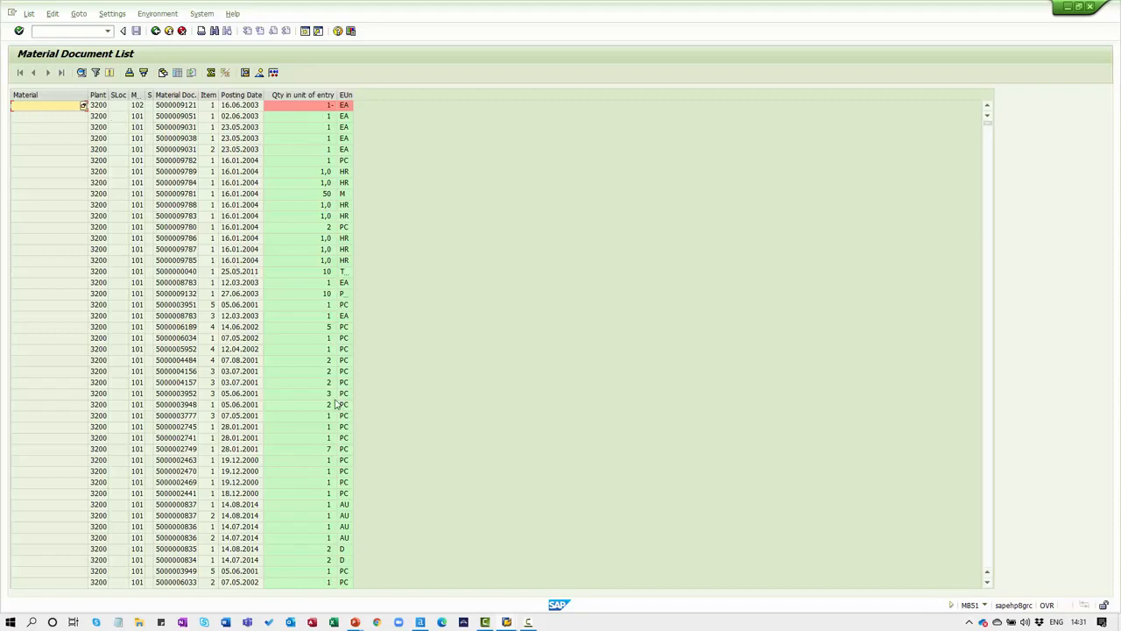
{"action": "key", "text": "alt+Tab"}
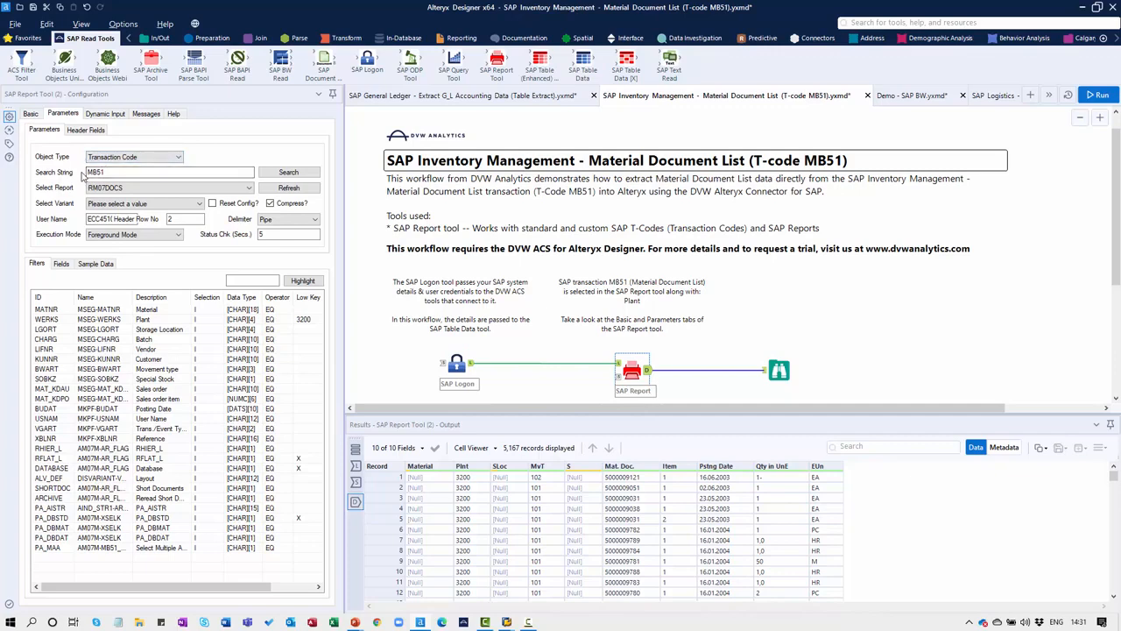
View the report tool's object type choices, then compare its filters with the MB51 selection screen in SAP
{"action": "left_click", "coordinate": [179, 158]}
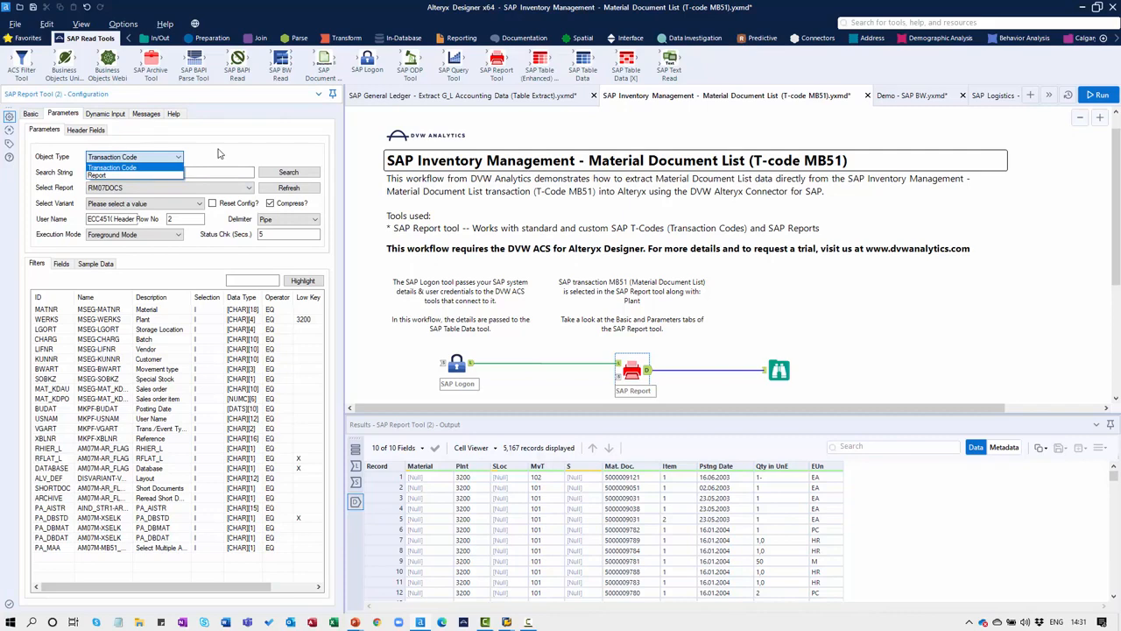
{"action": "left_click", "coordinate": [219, 154]}
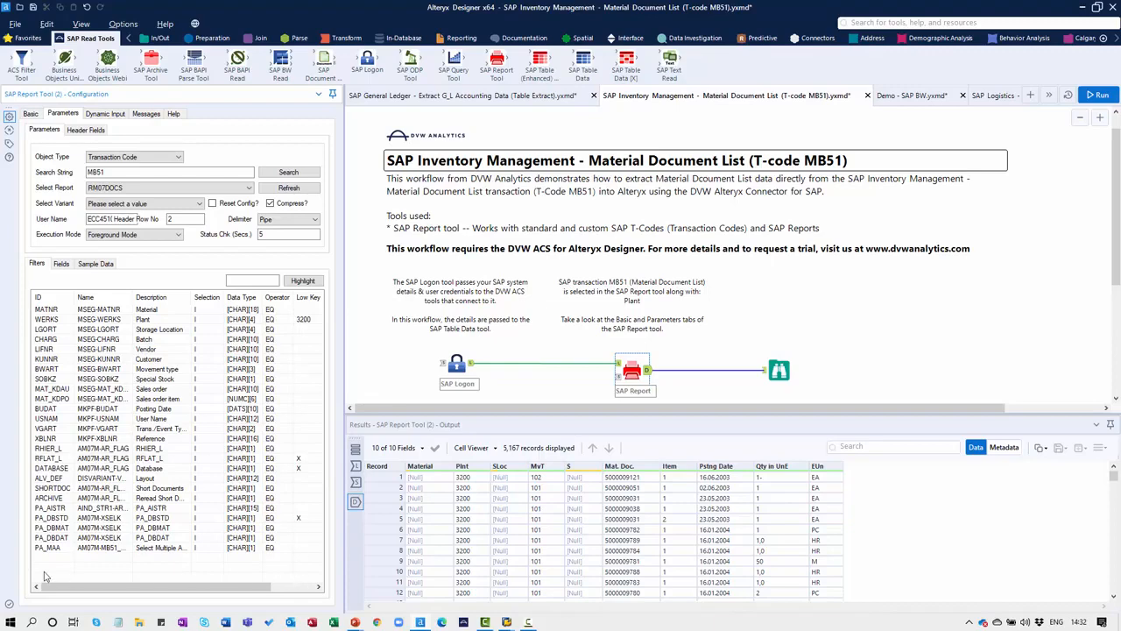
{"action": "key", "text": "alt+Tab"}
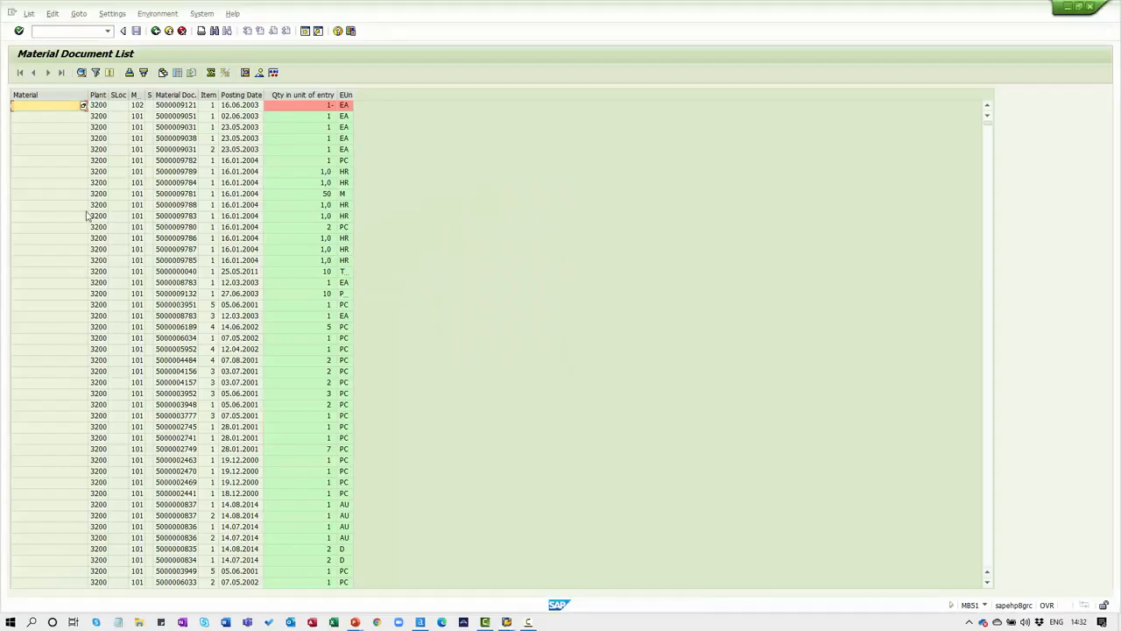
{"action": "left_click", "coordinate": [155, 31]}
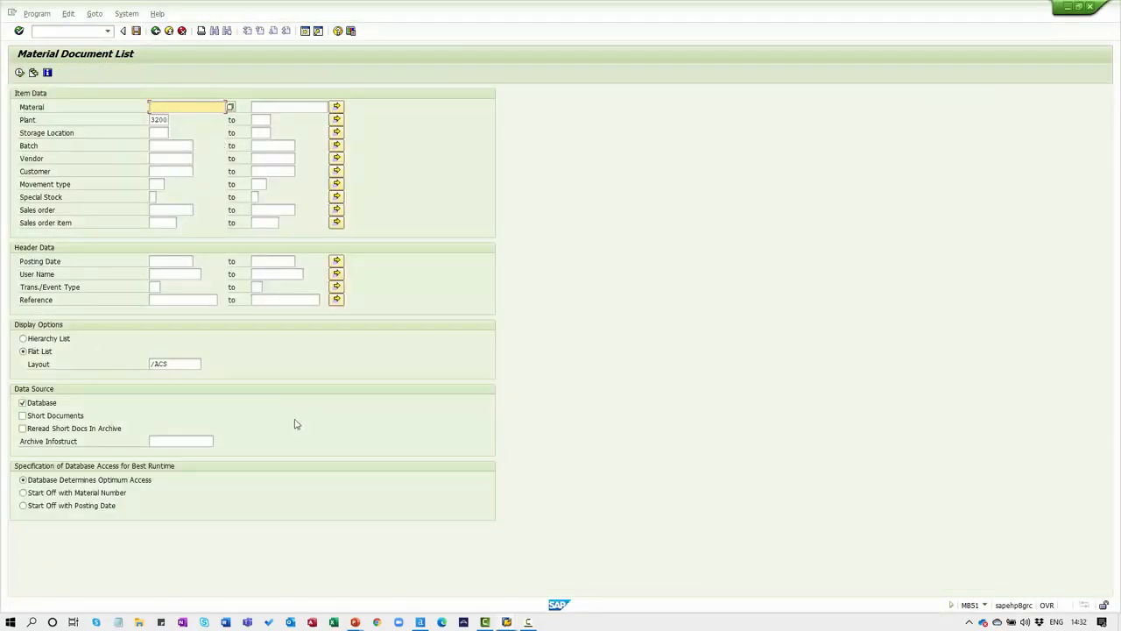
{"action": "key", "text": "alt+Tab"}
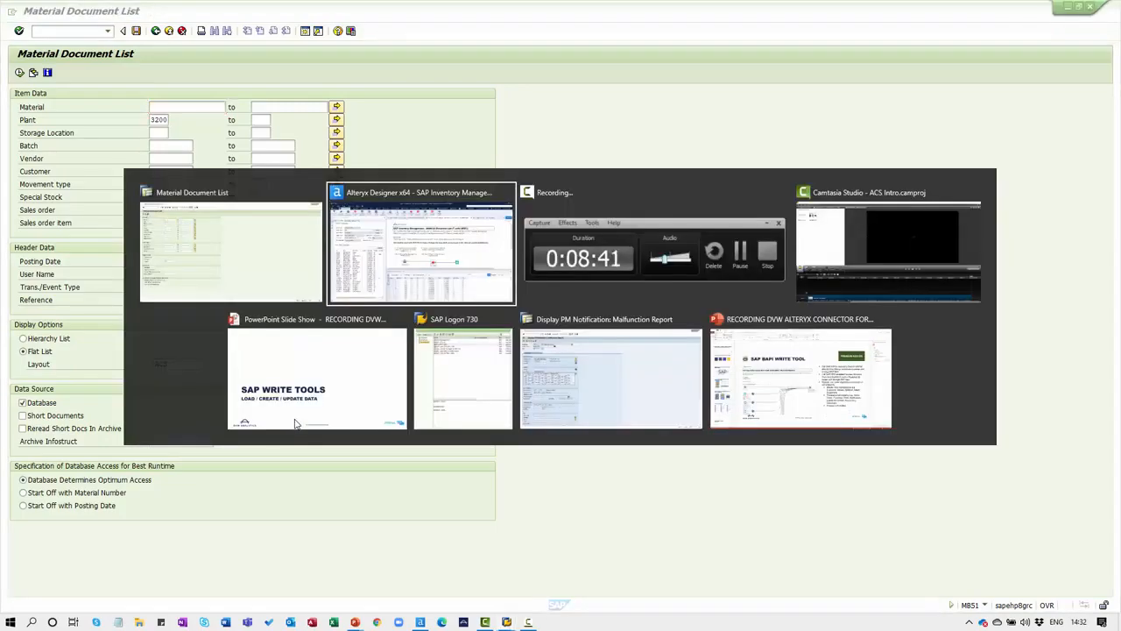
Review the MB51 report's variant choices, sample data and output fields, widening the configuration area
{"action": "left_click", "coordinate": [103, 204]}
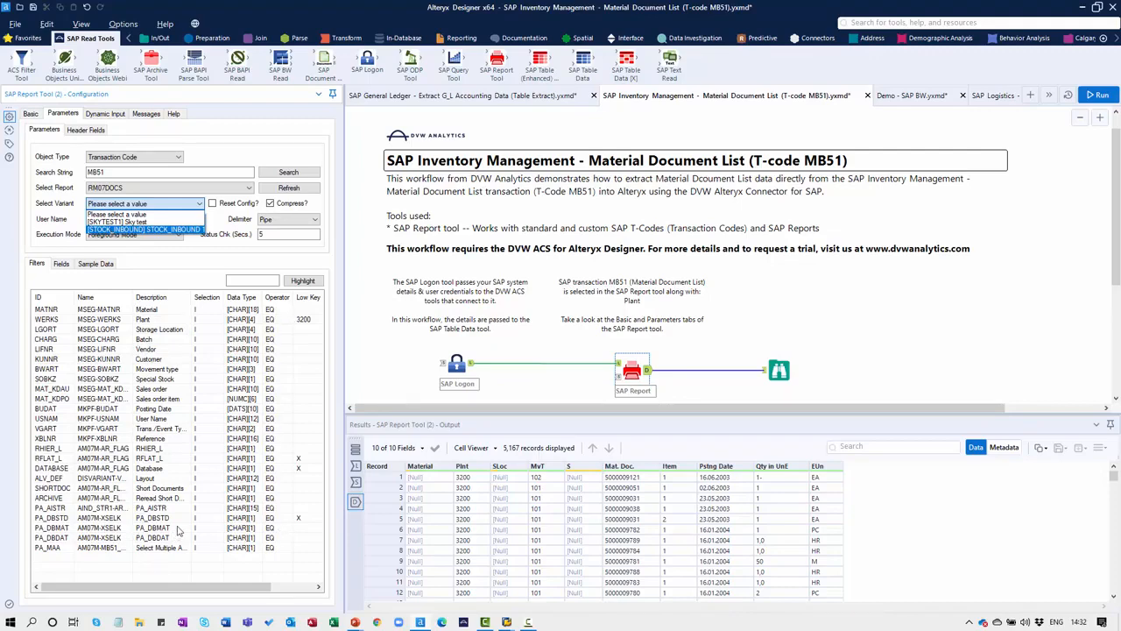
{"action": "left_click", "coordinate": [70, 268]}
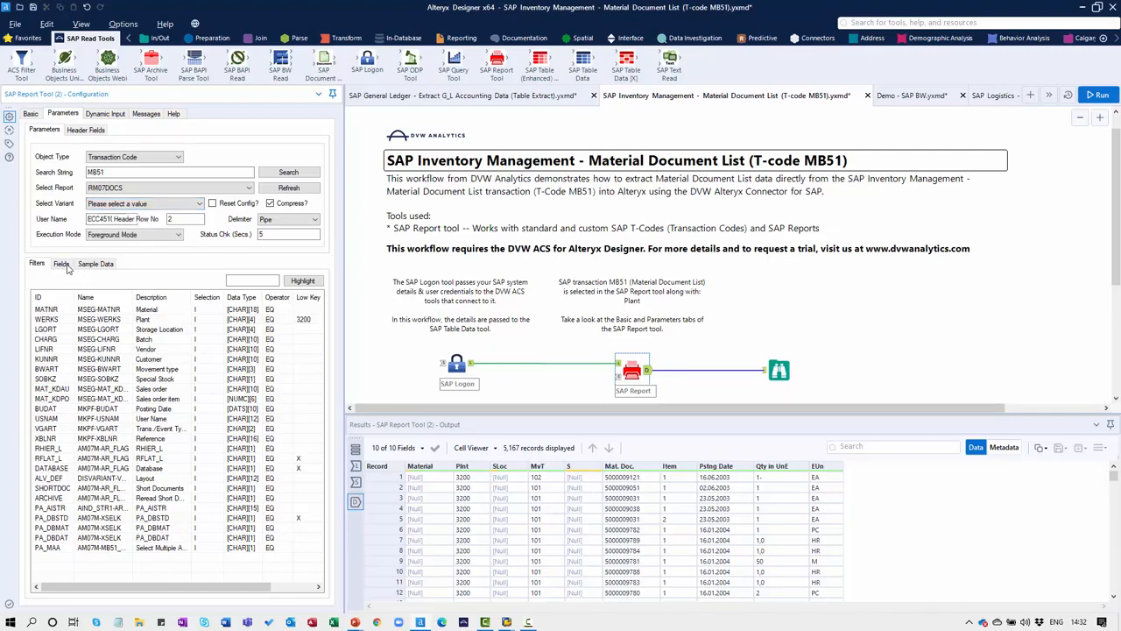
{"action": "left_click", "coordinate": [66, 266]}
{"action": "left_click", "coordinate": [90, 267]}
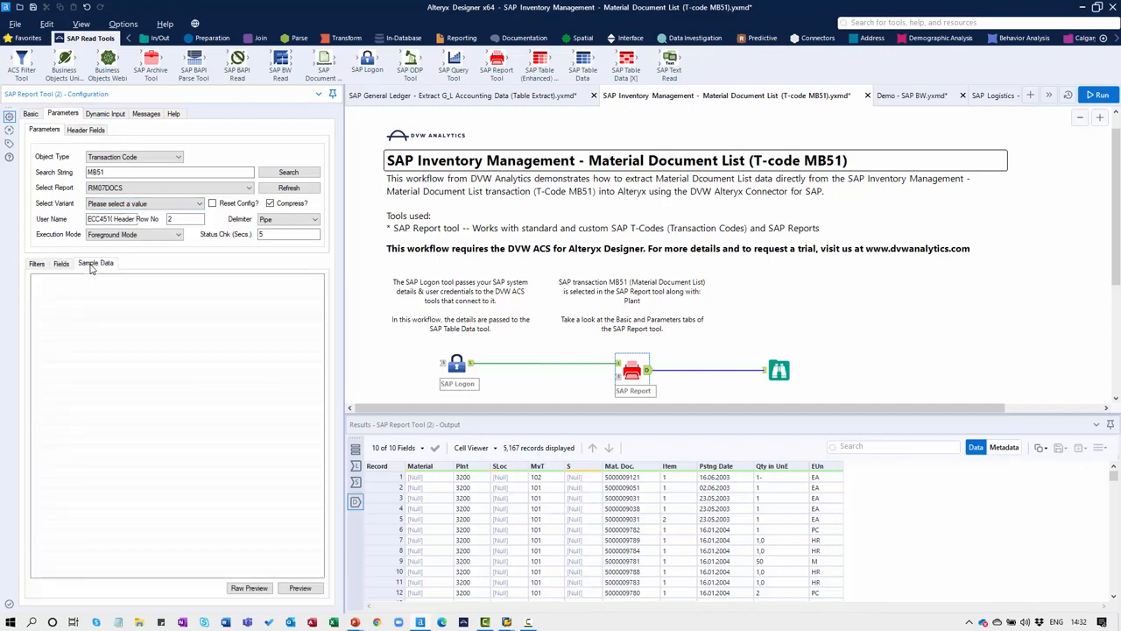
{"action": "left_click", "coordinate": [66, 267]}
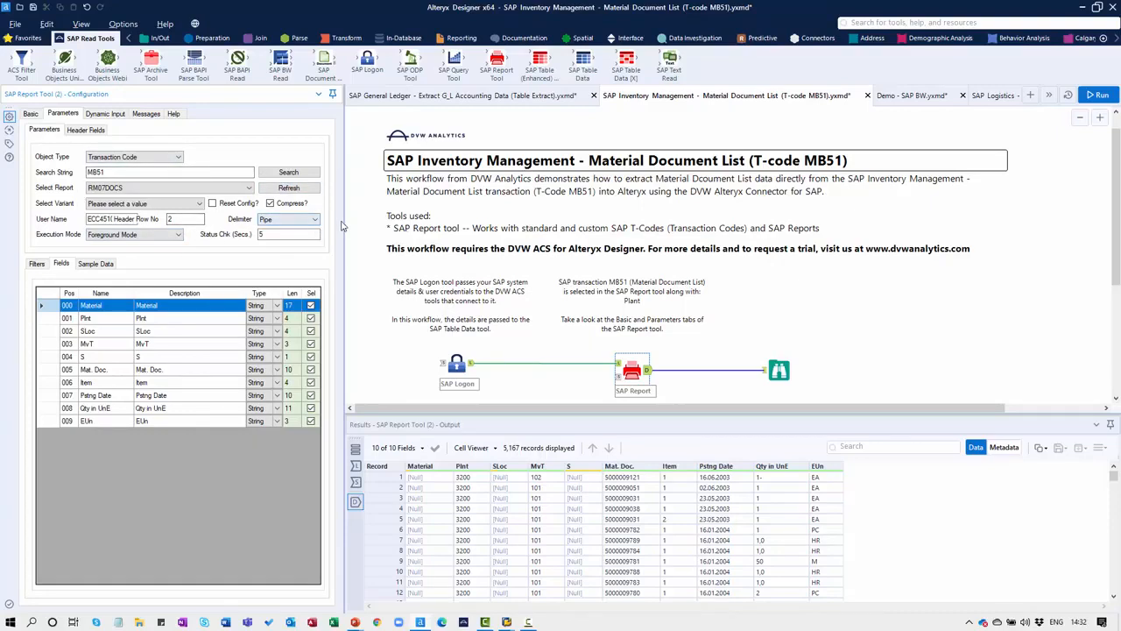
{"action": "left_click_drag", "start_coordinate": [345, 220], "coordinate": [394, 222]}
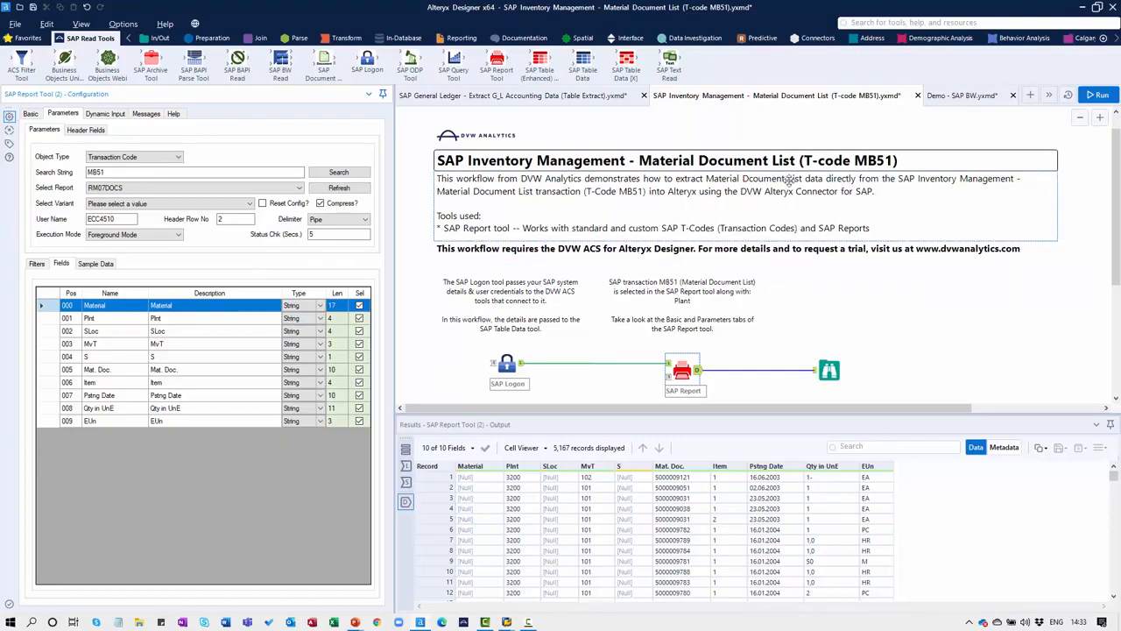
Open the Demo - SAP BW workflow and browse the InfoProviders and queries in the SAP BW Read tool's object history
{"action": "left_click", "coordinate": [956, 95]}
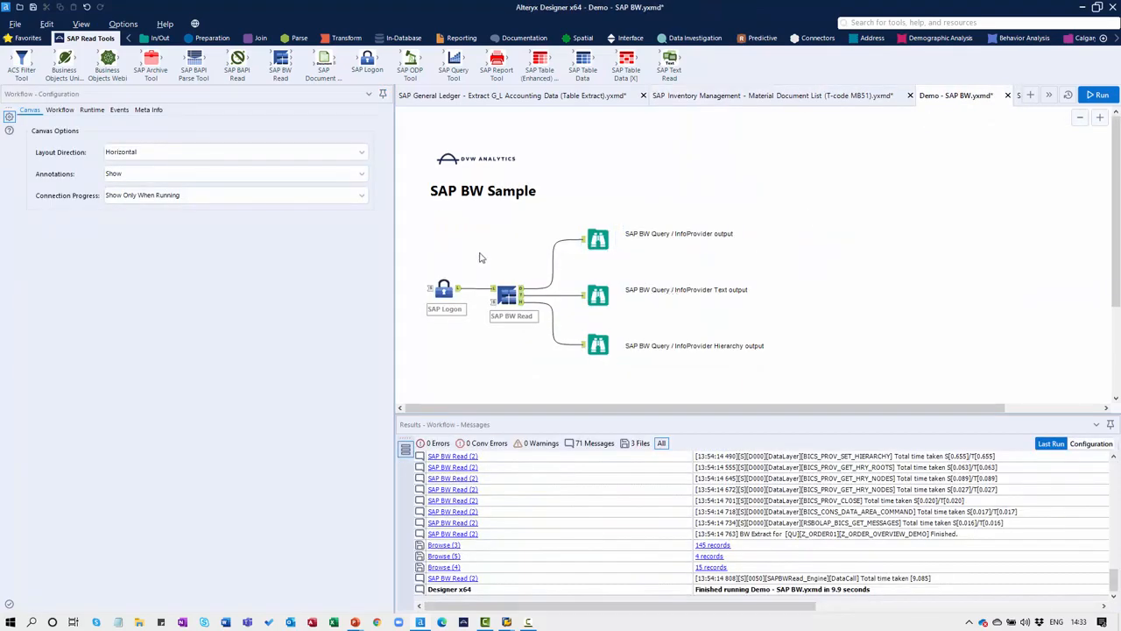
{"action": "left_click", "coordinate": [507, 297]}
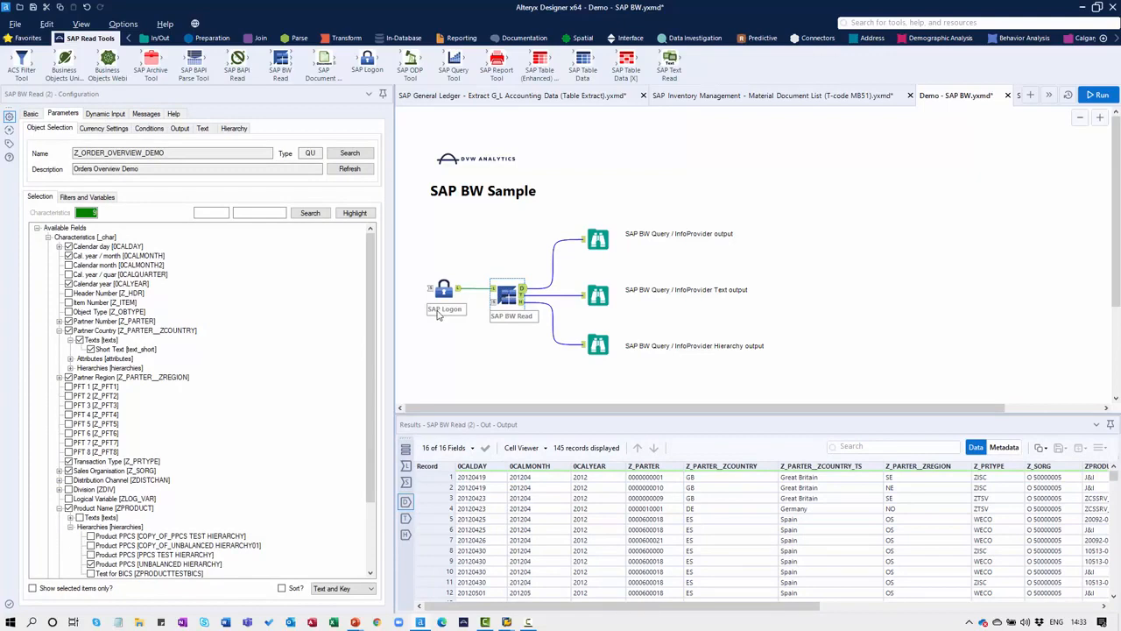
{"action": "left_click", "coordinate": [333, 156]}
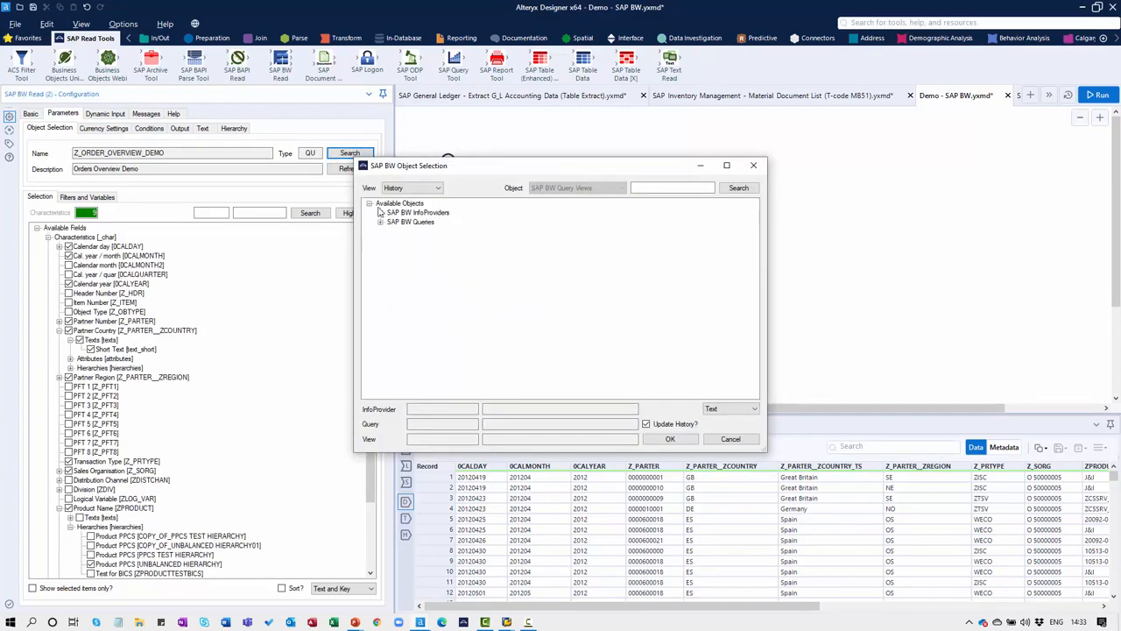
{"action": "left_click", "coordinate": [380, 213]}
{"action": "left_click", "coordinate": [380, 241]}
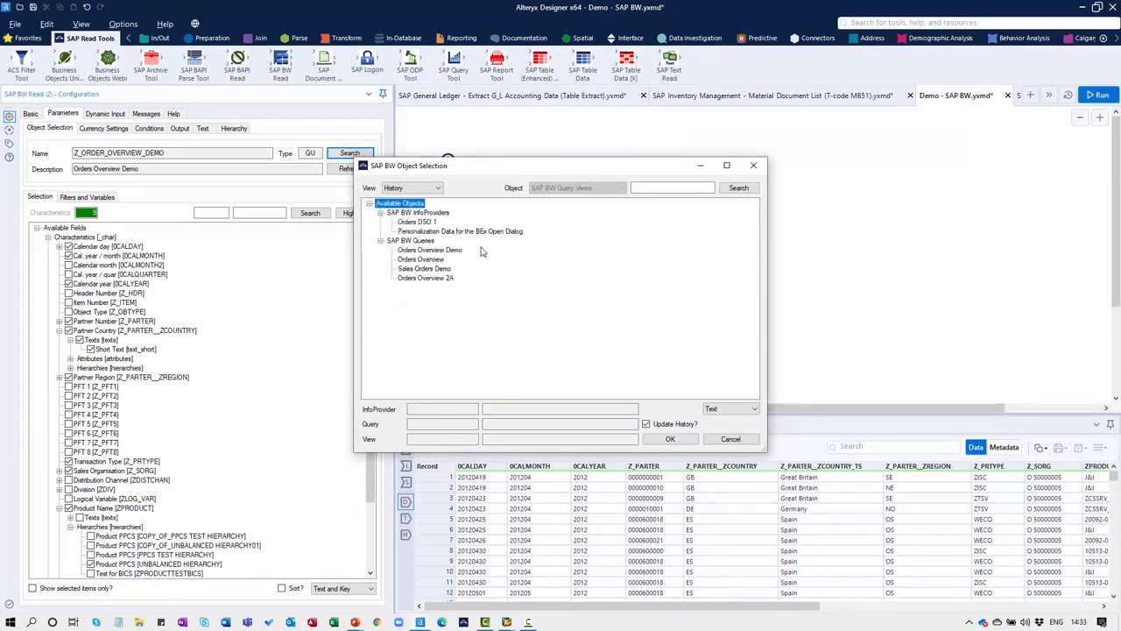
Change the BW object selection view to Search, browse the available InfoProviders, and close the selection without choosing an object
{"action": "left_click", "coordinate": [439, 189]}
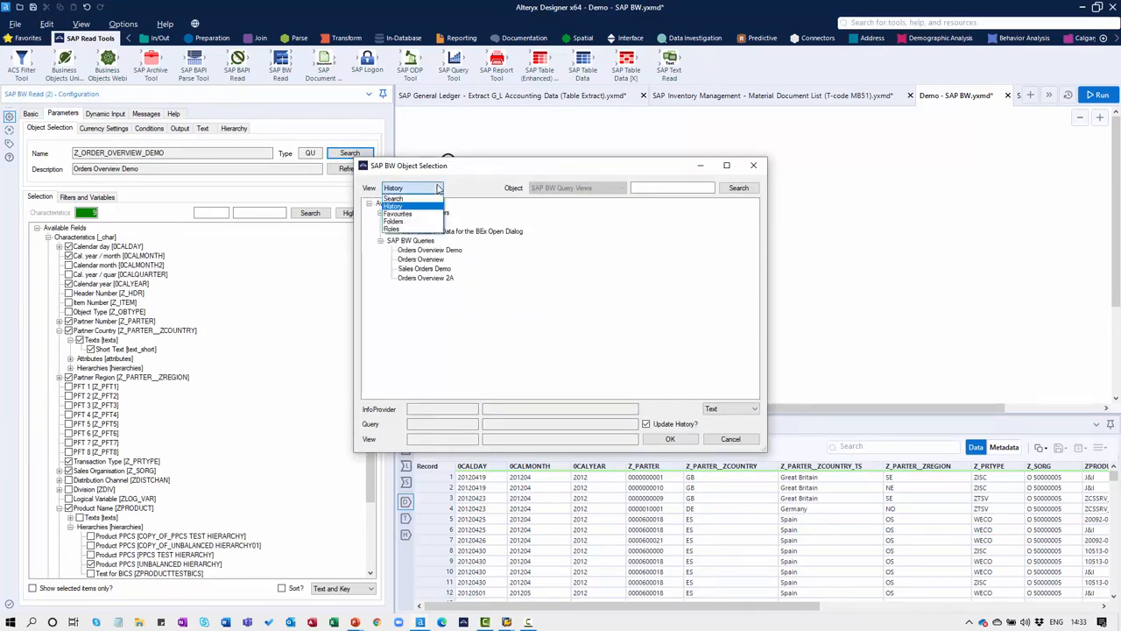
{"action": "left_click", "coordinate": [438, 199]}
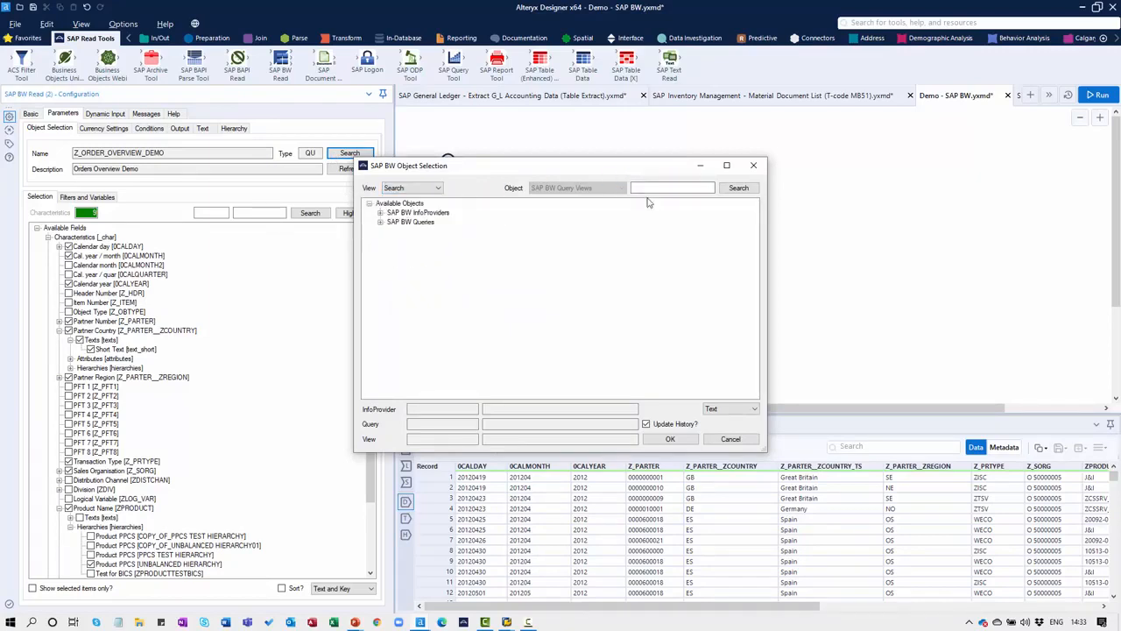
{"action": "left_click", "coordinate": [381, 213]}
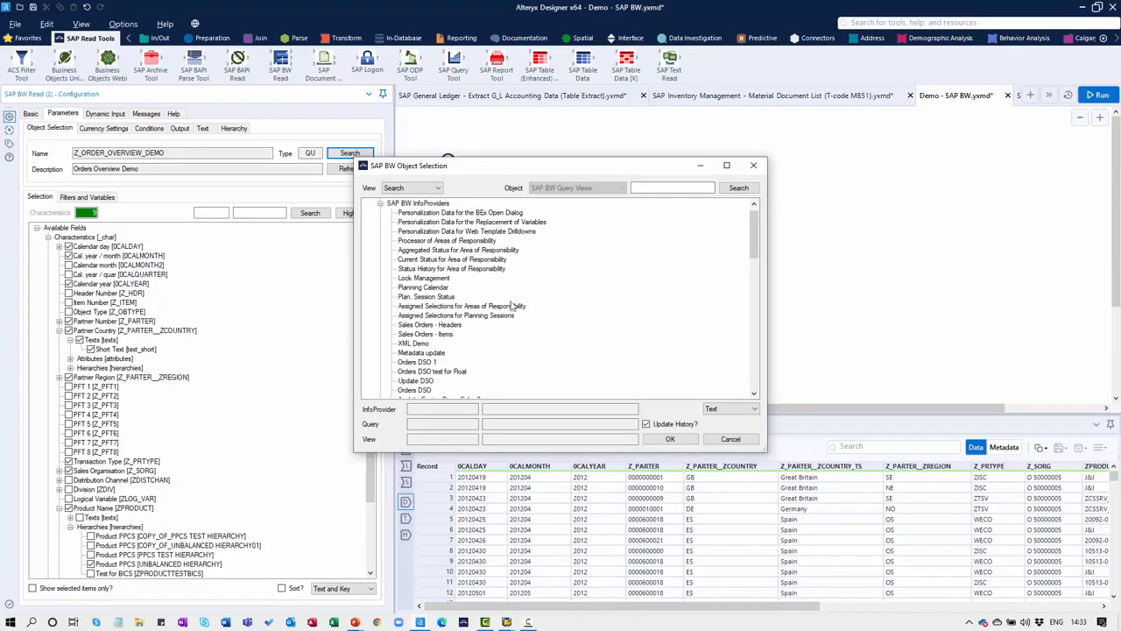
{"action": "scroll", "coordinate": [504, 307], "scroll_direction": "up", "scroll_amount": 2}
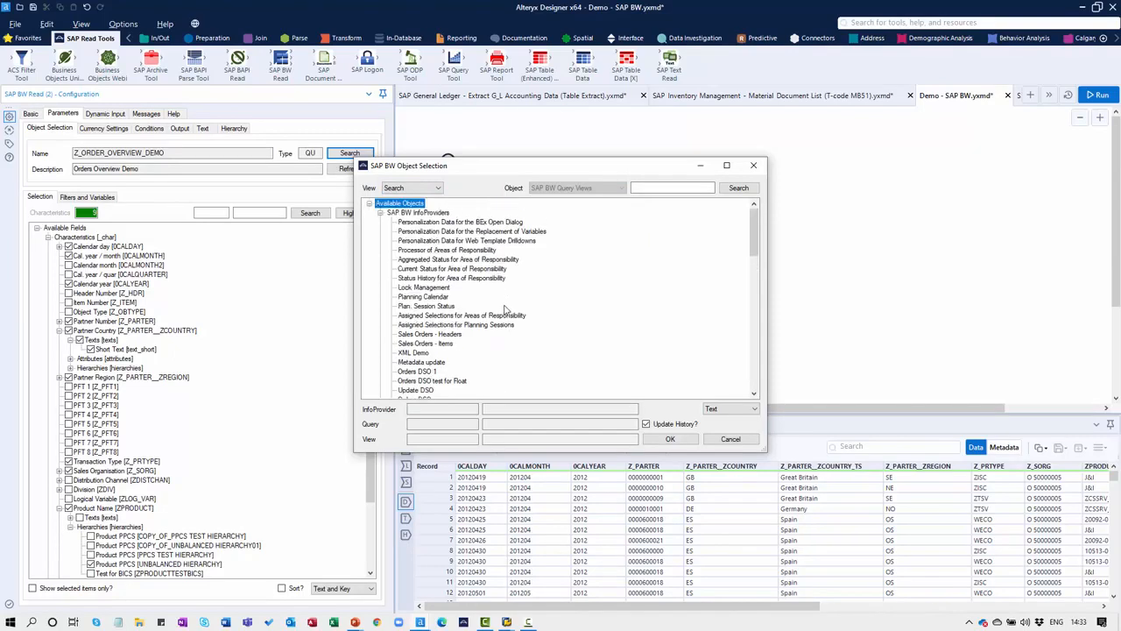
{"action": "left_click", "coordinate": [751, 166]}
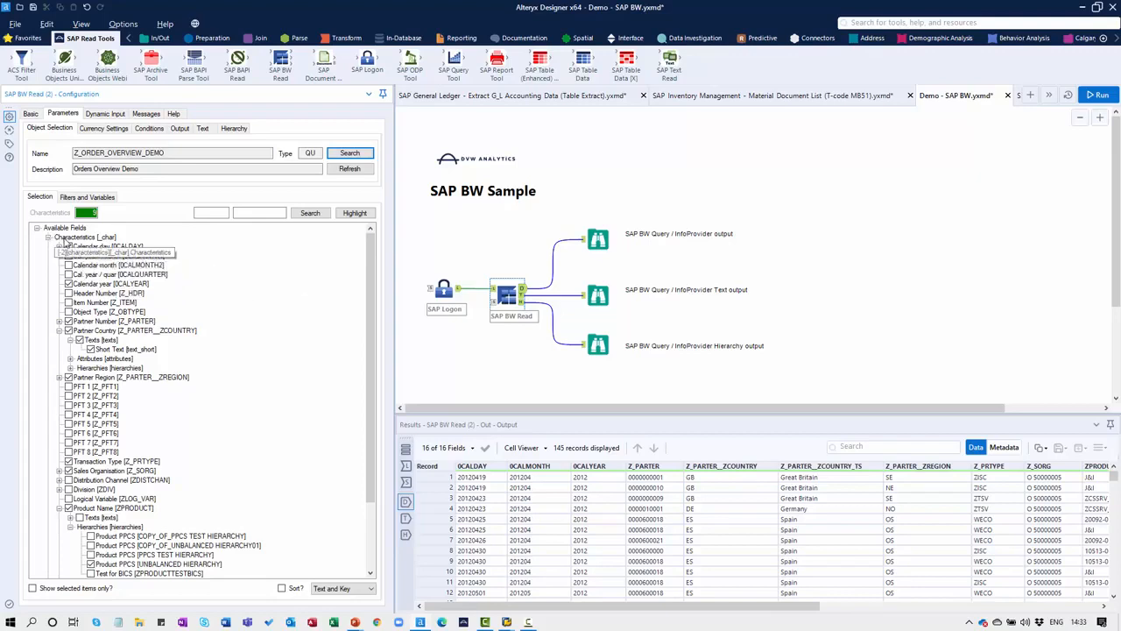
Review the characteristics and key figures of the Z_ORDER_OVERVIEW_DEMO query, then its filters and variables
{"action": "scroll", "coordinate": [213, 368], "scroll_direction": "down", "scroll_amount": 3}
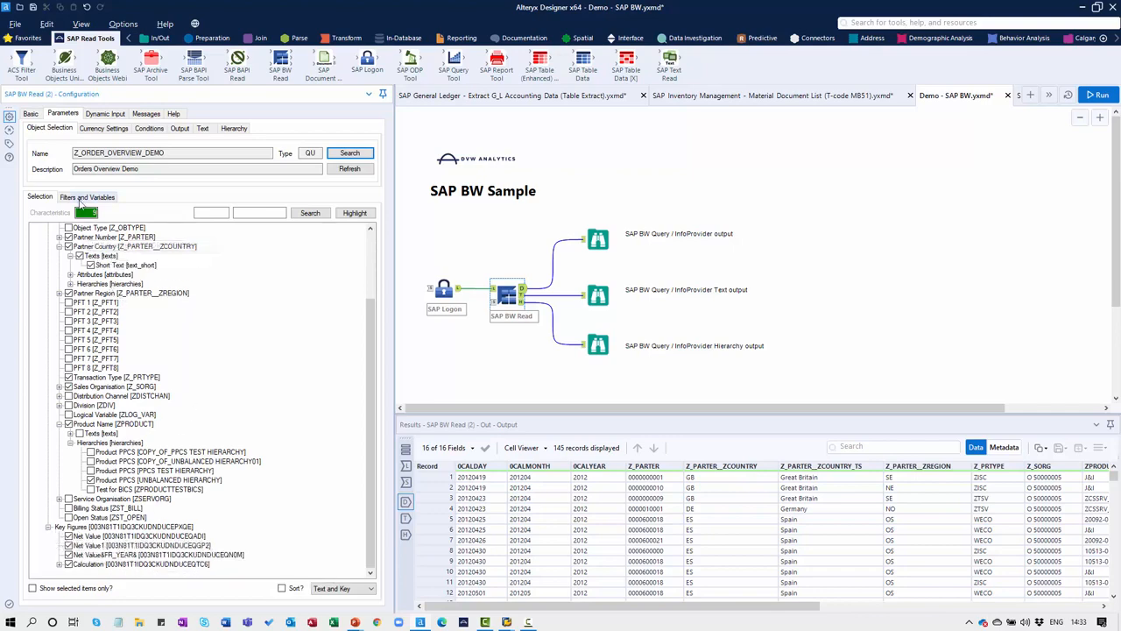
{"action": "scroll", "coordinate": [230, 335], "scroll_direction": "up", "scroll_amount": 3}
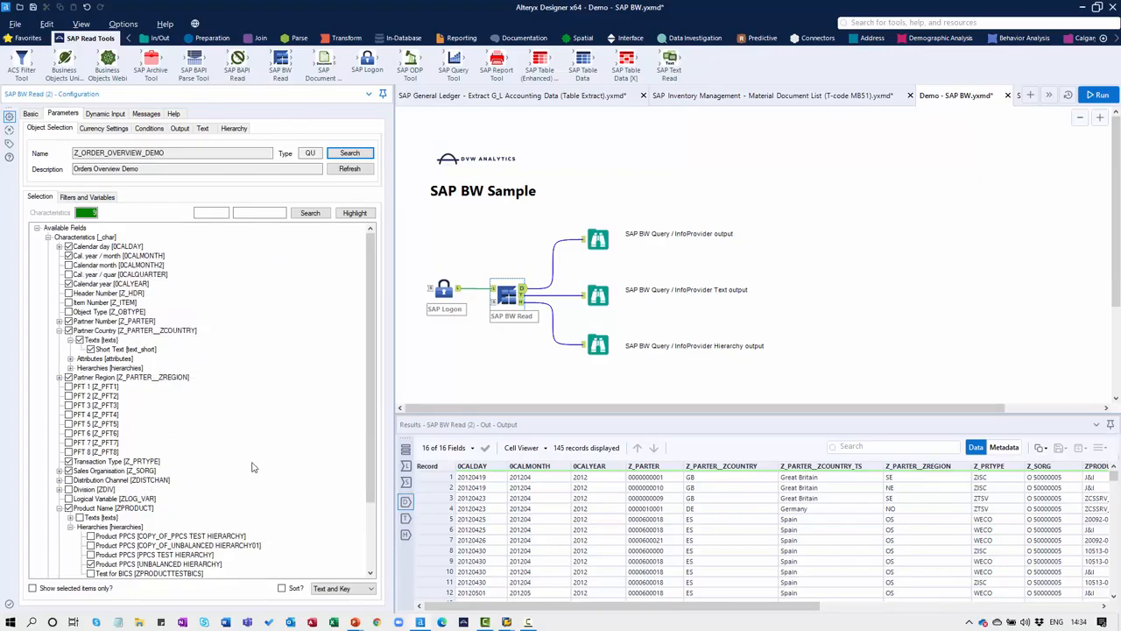
{"action": "left_click", "coordinate": [69, 294]}
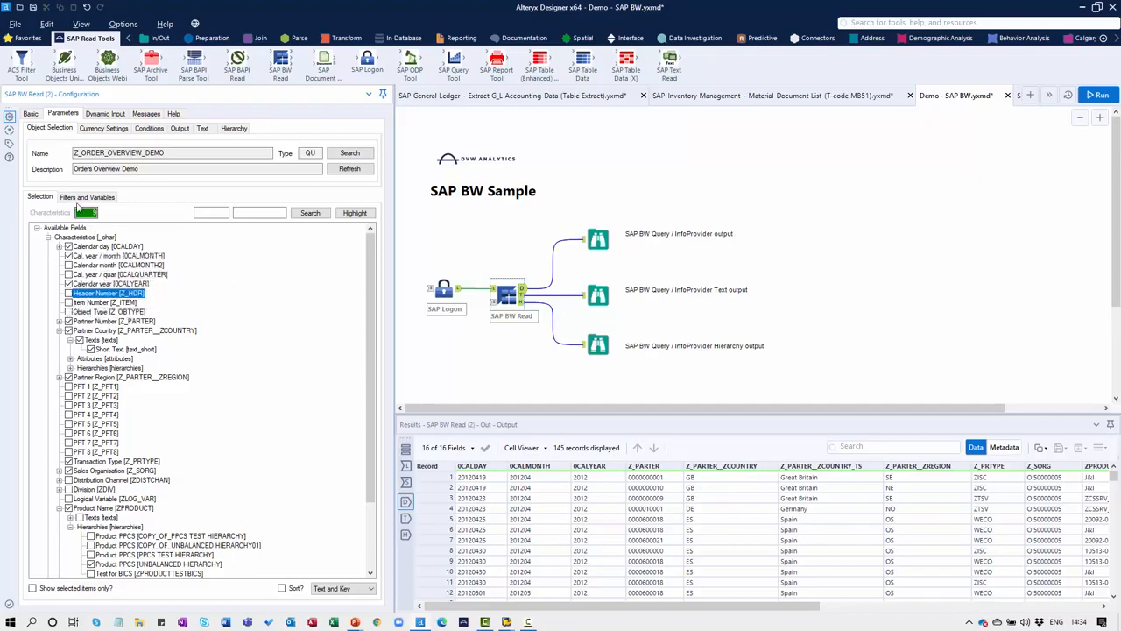
{"action": "left_click", "coordinate": [82, 198]}
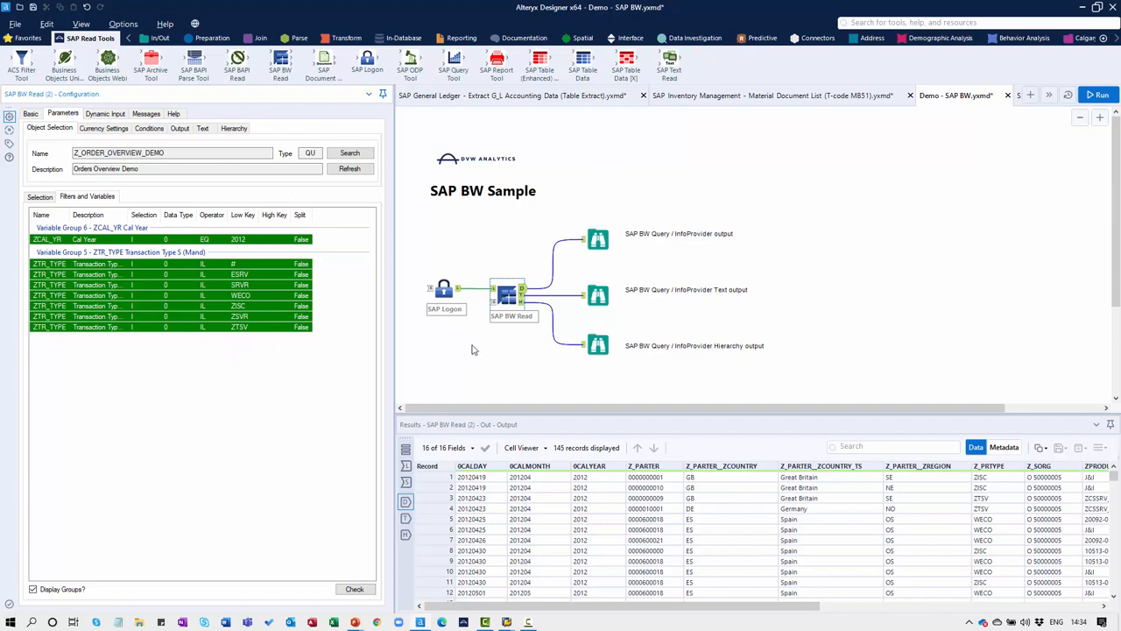
Examine the SAP BW query output in an enlarged results area, then the hierarchy and text outputs
{"action": "left_click", "coordinate": [596, 241]}
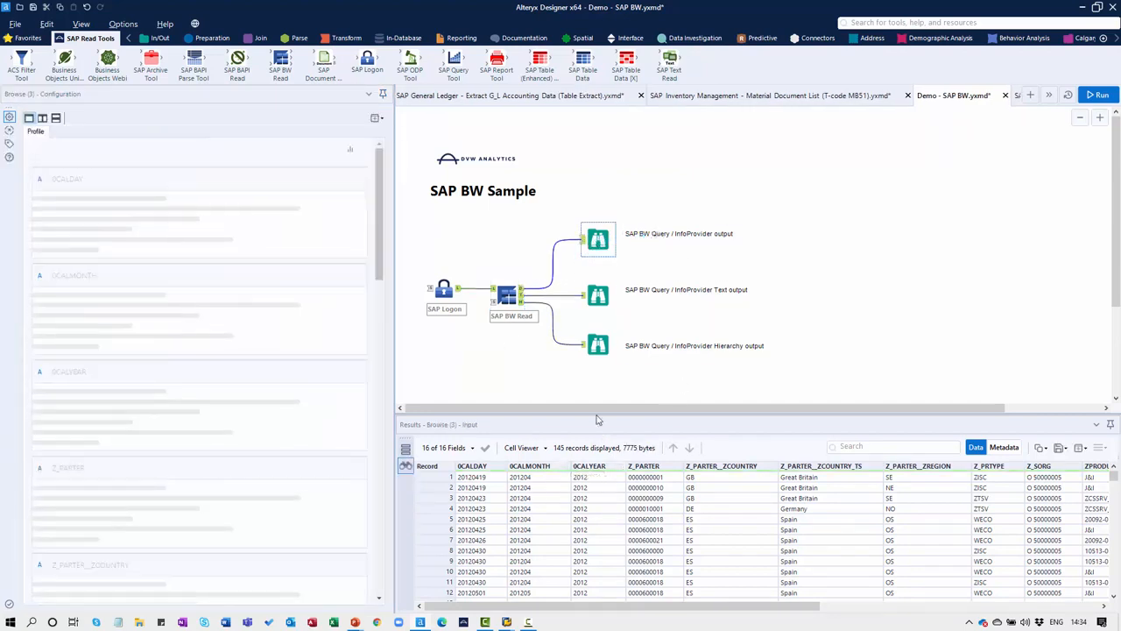
{"action": "left_click_drag", "start_coordinate": [596, 413], "coordinate": [596, 379]}
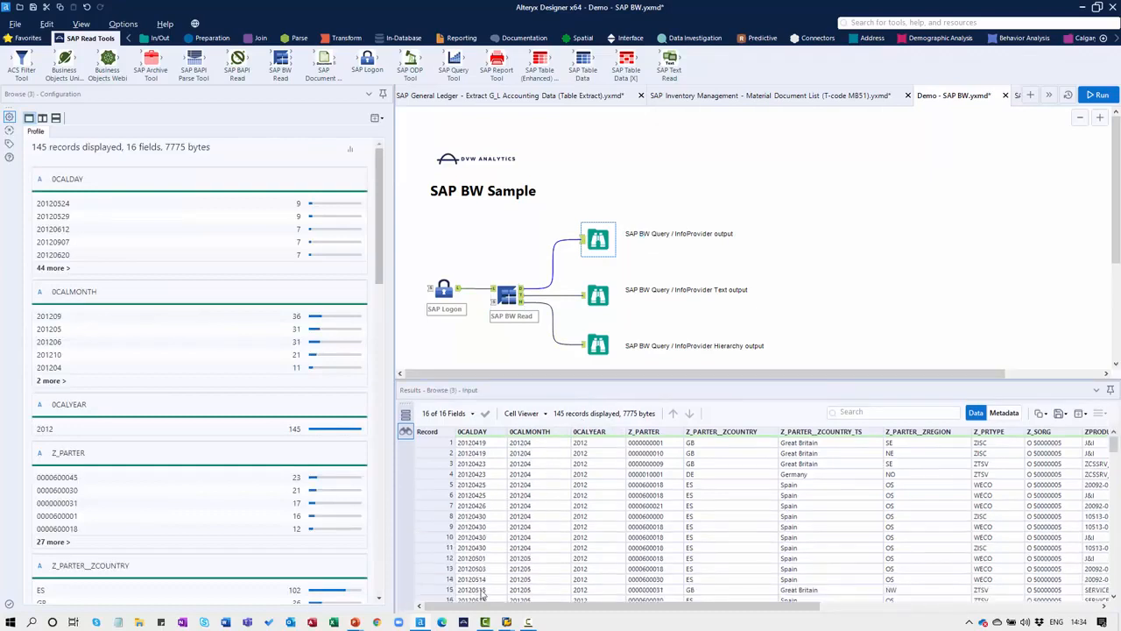
{"action": "left_click_drag", "start_coordinate": [454, 608], "coordinate": [421, 604]}
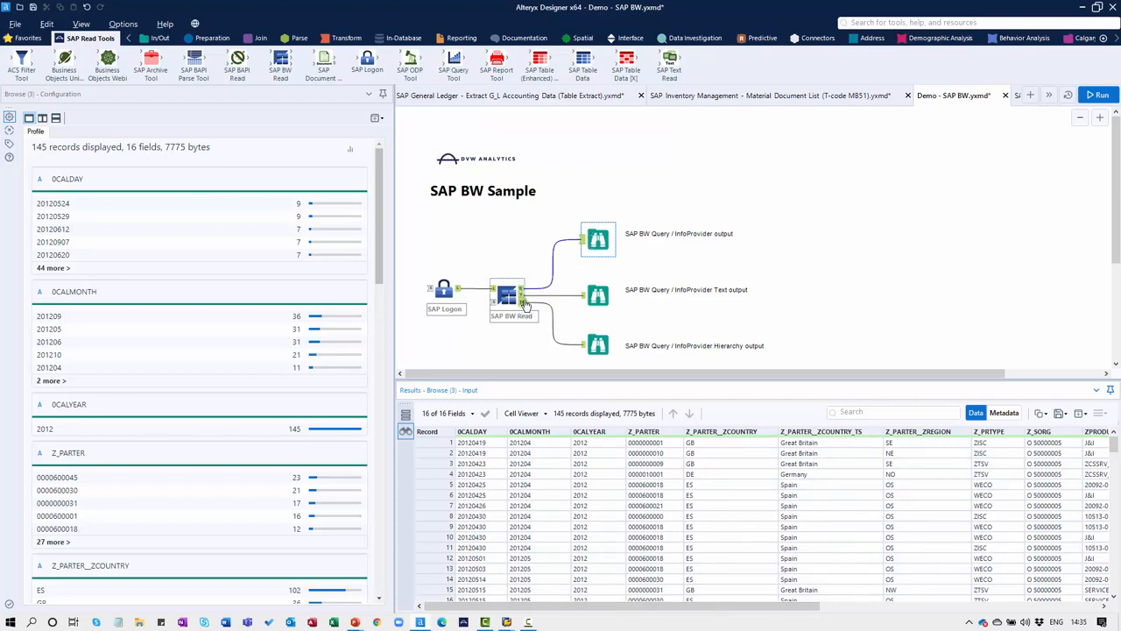
{"action": "left_click", "coordinate": [595, 345]}
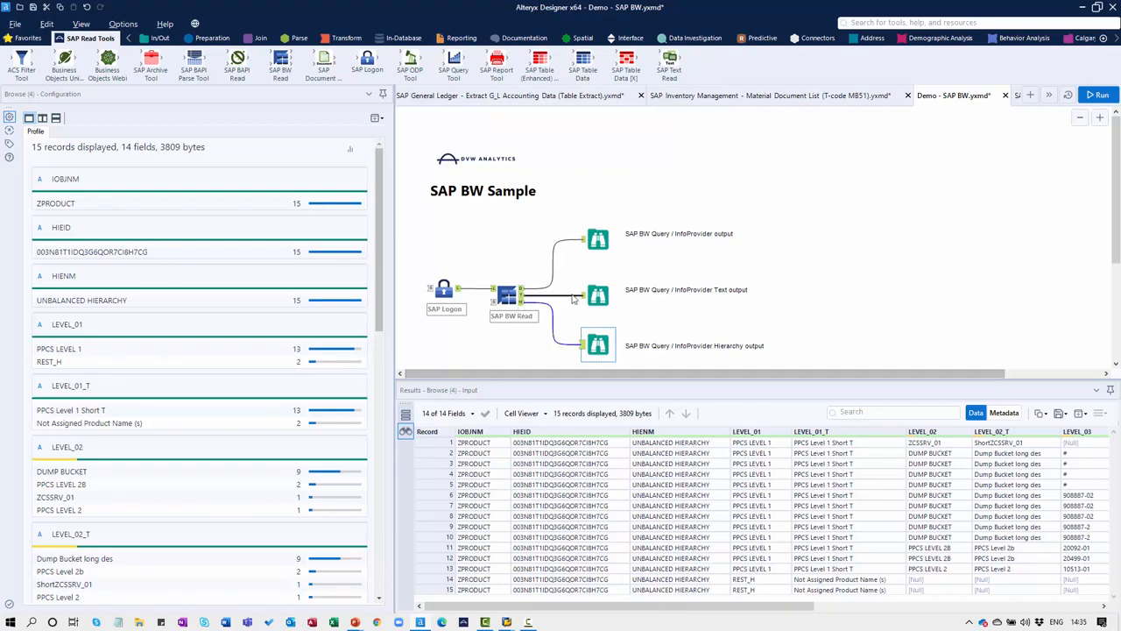
{"action": "left_click", "coordinate": [598, 295]}
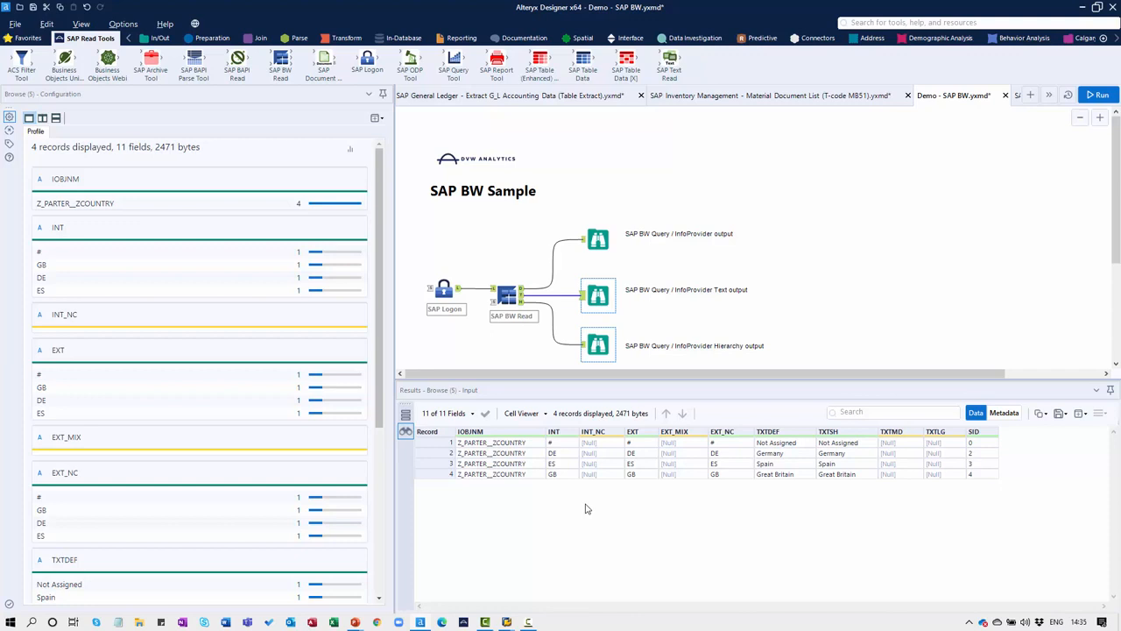
Open the SAP Logistics workflow for extracting Plant Maintenance attachments and enlarge the canvas to view its description and tool flow
{"action": "left_click", "coordinate": [1050, 96]}
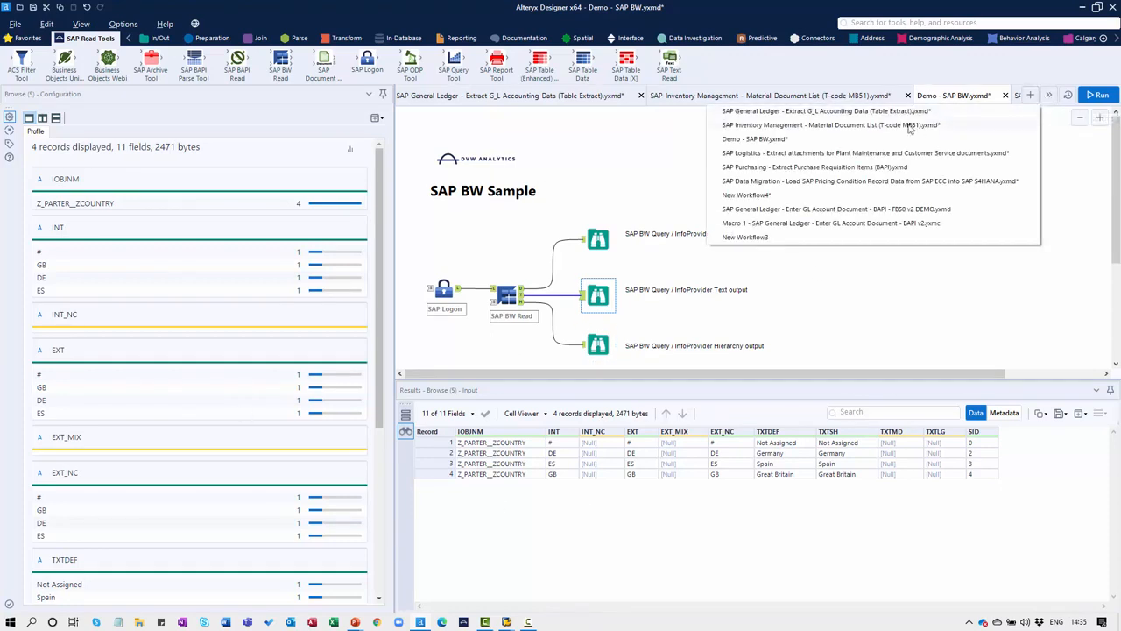
{"action": "left_click", "coordinate": [861, 154]}
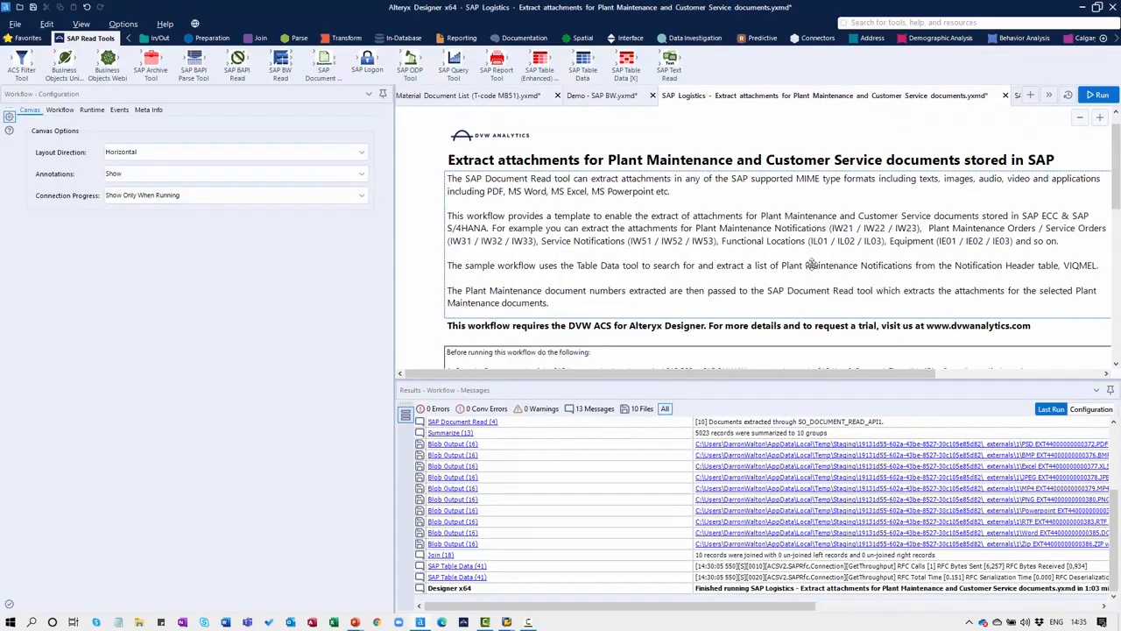
{"action": "left_click_drag", "start_coordinate": [738, 387], "coordinate": [738, 515]}
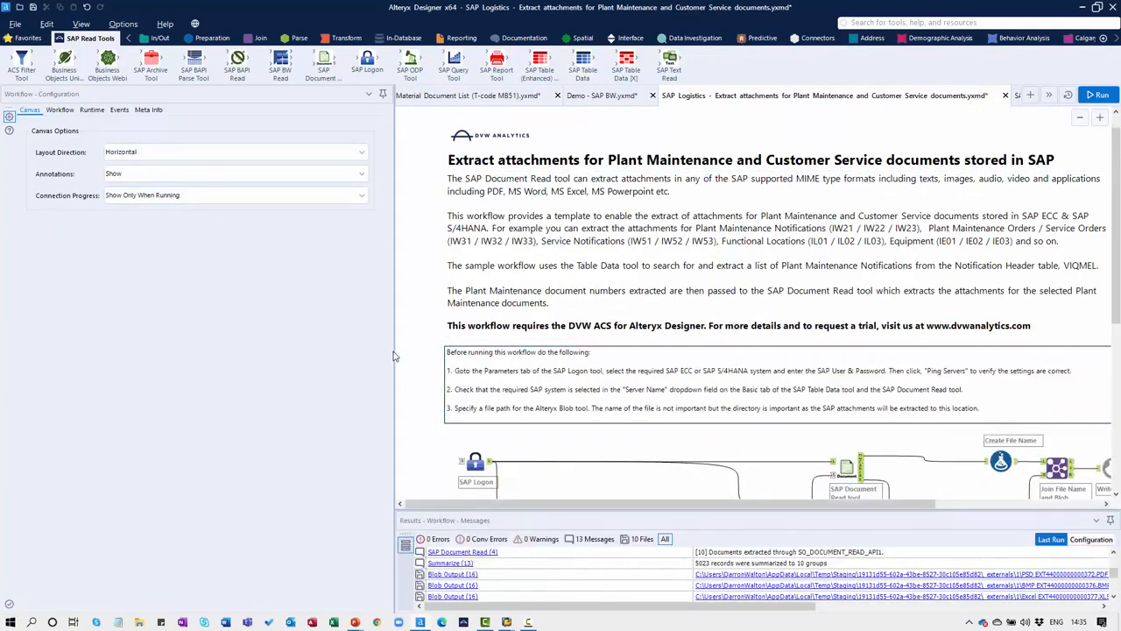
{"action": "left_click_drag", "start_coordinate": [394, 350], "coordinate": [280, 344]}
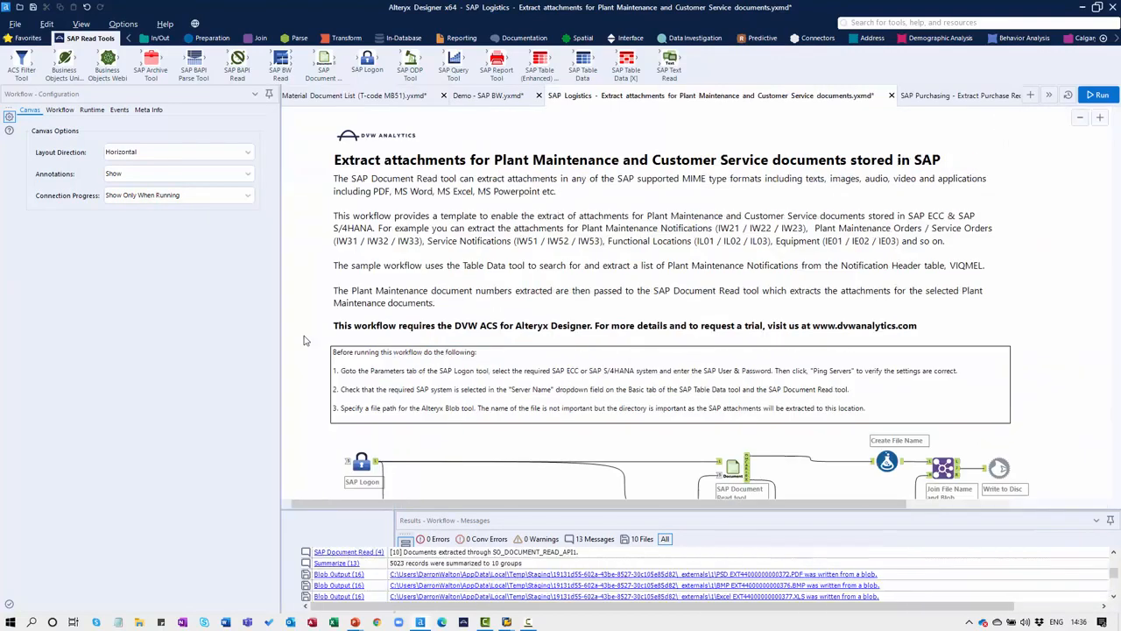
{"action": "scroll", "coordinate": [570, 263], "scroll_direction": "down", "scroll_amount": 1}
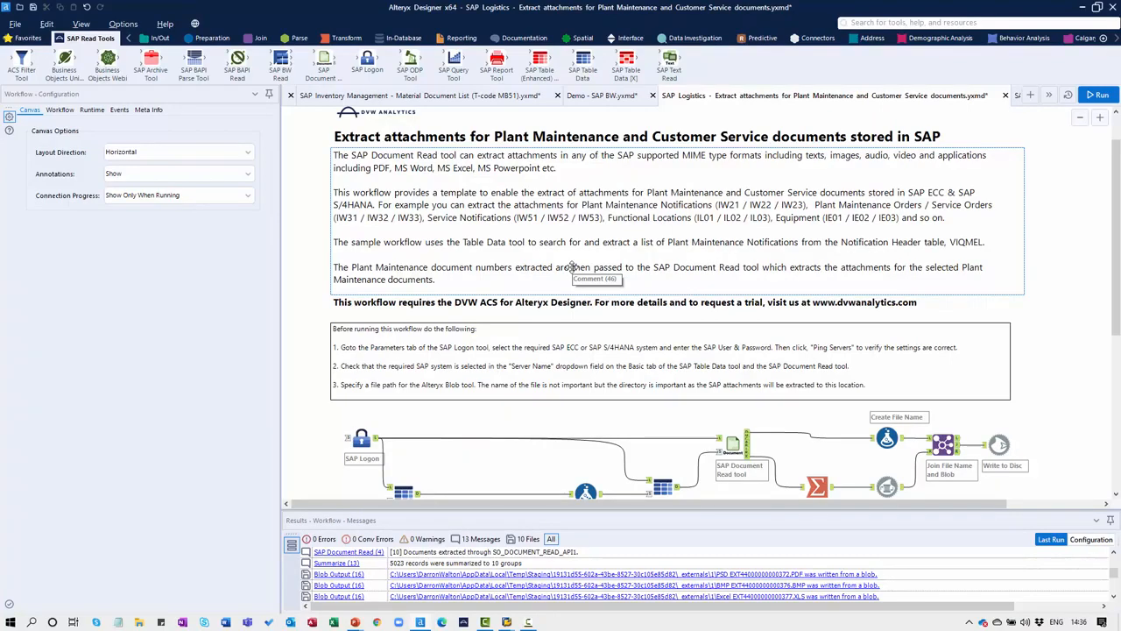
{"action": "scroll", "coordinate": [571, 267], "scroll_direction": "up", "scroll_amount": 1}
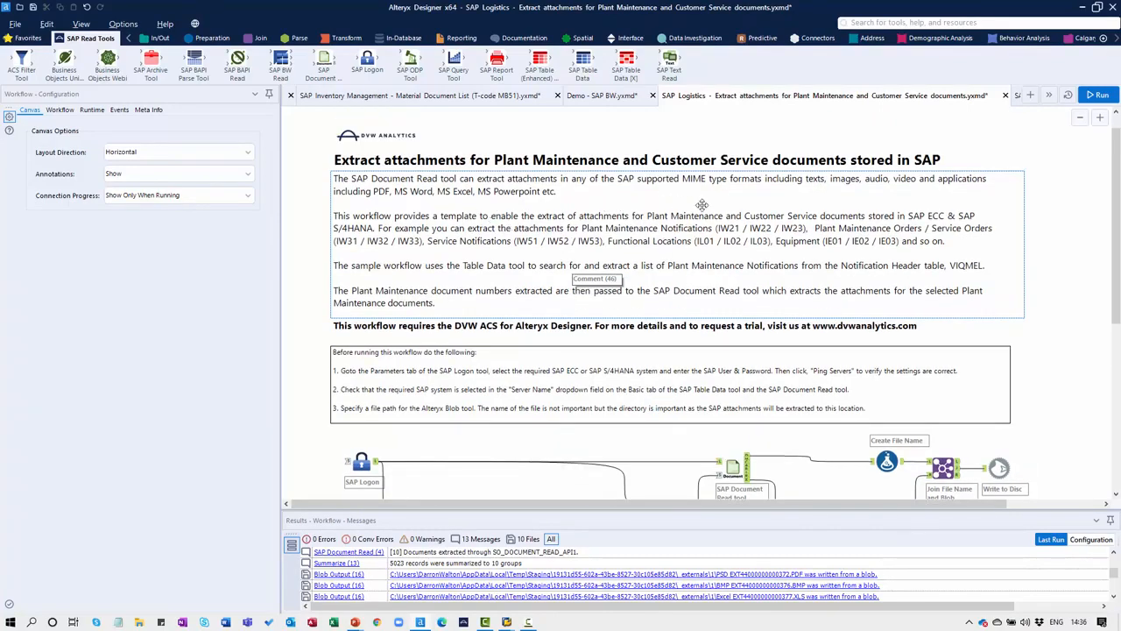
{"action": "scroll", "coordinate": [700, 219], "scroll_direction": "down", "scroll_amount": 4}
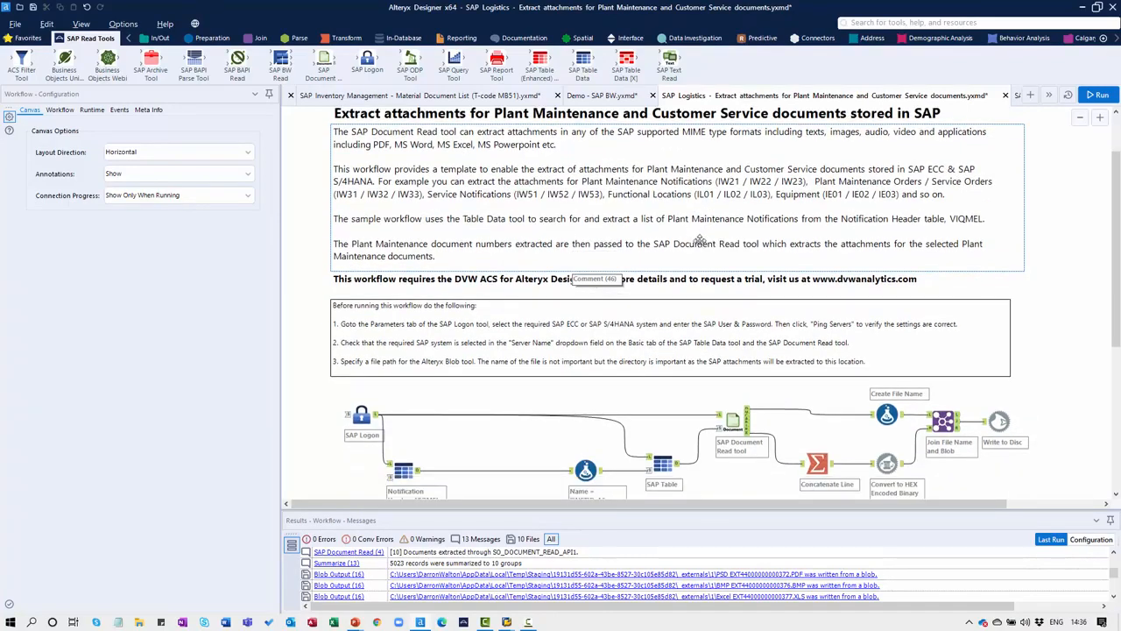
{"action": "scroll", "coordinate": [697, 252], "scroll_direction": "down", "scroll_amount": 2}
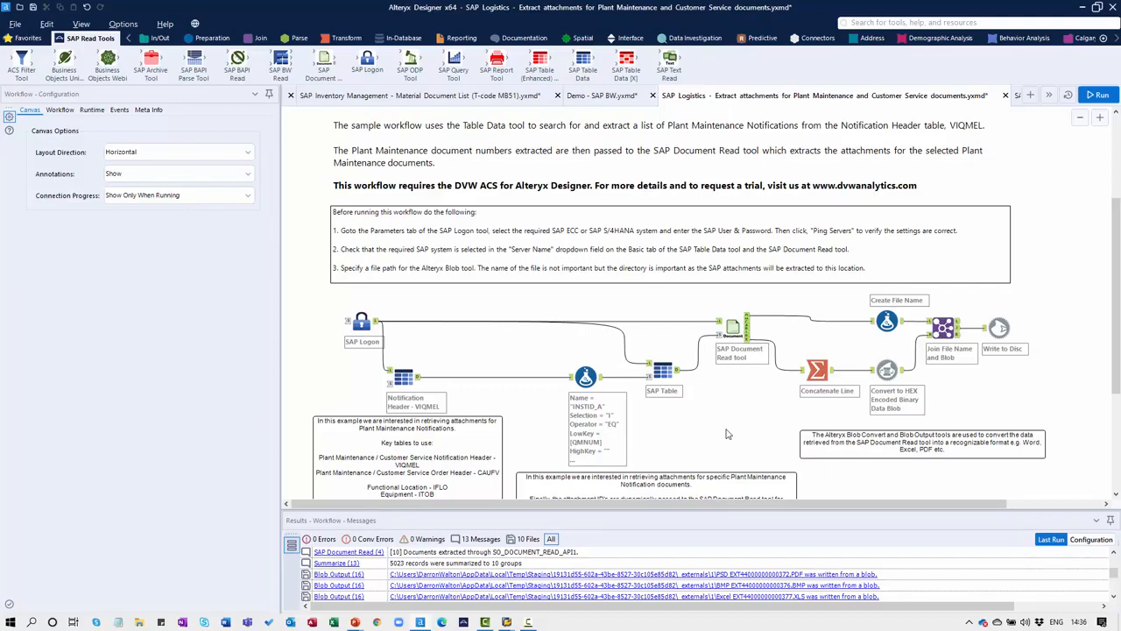
Switch to the PM notification malfunction report in SAP and open the attachment list of the "repair leaking valve" notification
{"action": "key", "text": "alt+Tab"}
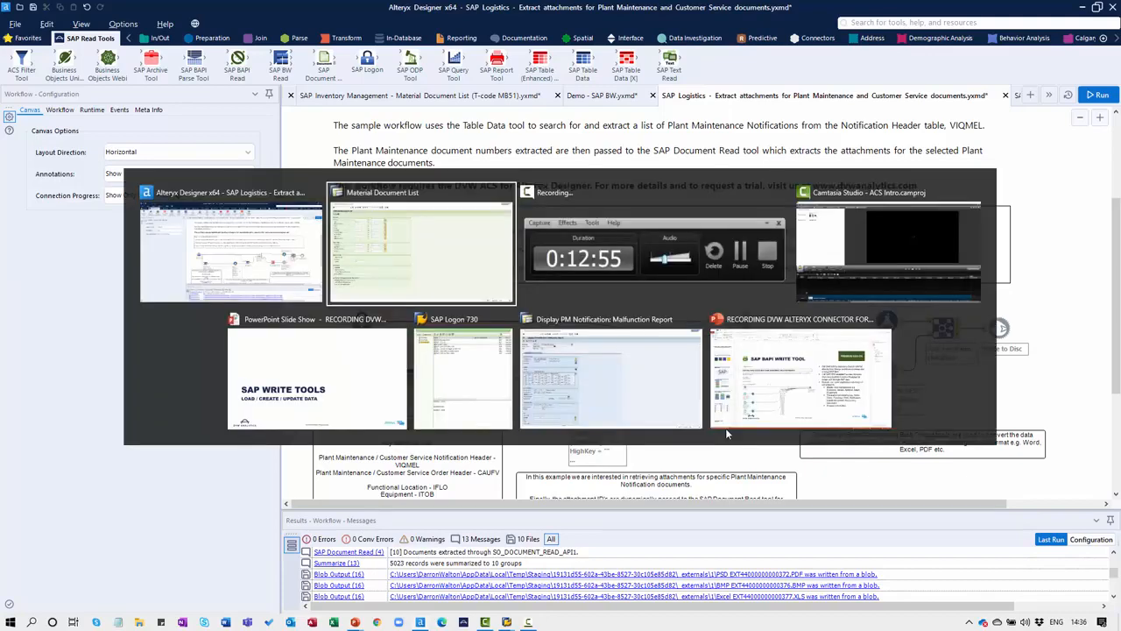
{"action": "key", "text": "alt+Tab"}
{"action": "key", "text": "alt+Tab"}
{"action": "key", "text": "alt+Tab"}
{"action": "key", "text": "alt+Tab"}
{"action": "key", "text": "alt+Tab"}
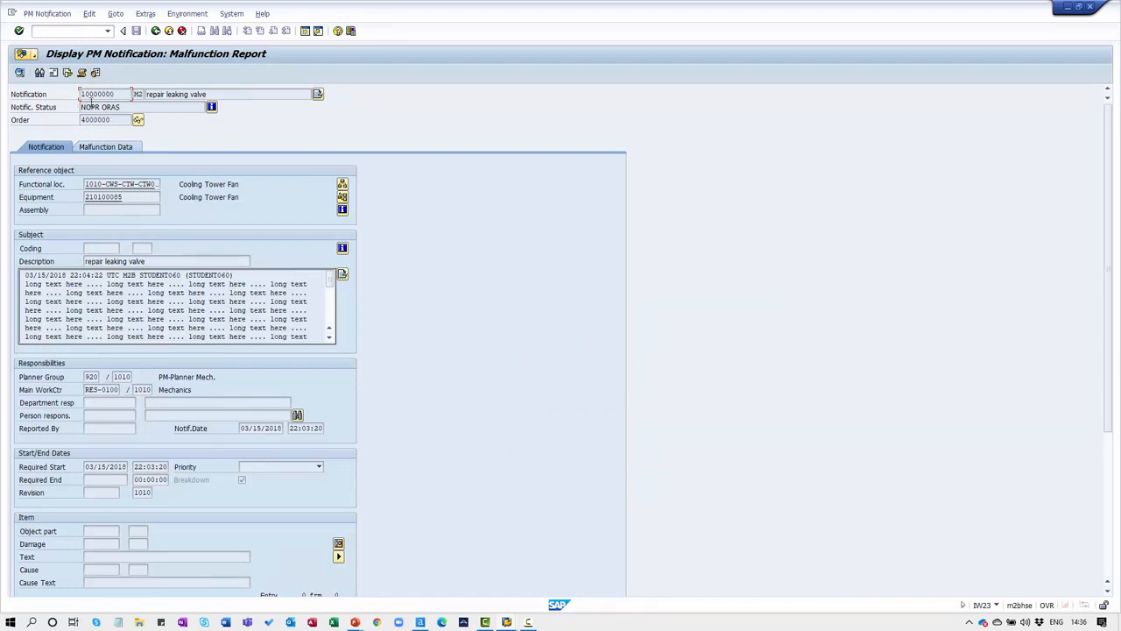
{"action": "double_click", "coordinate": [106, 94]}
{"action": "left_click", "coordinate": [32, 55]}
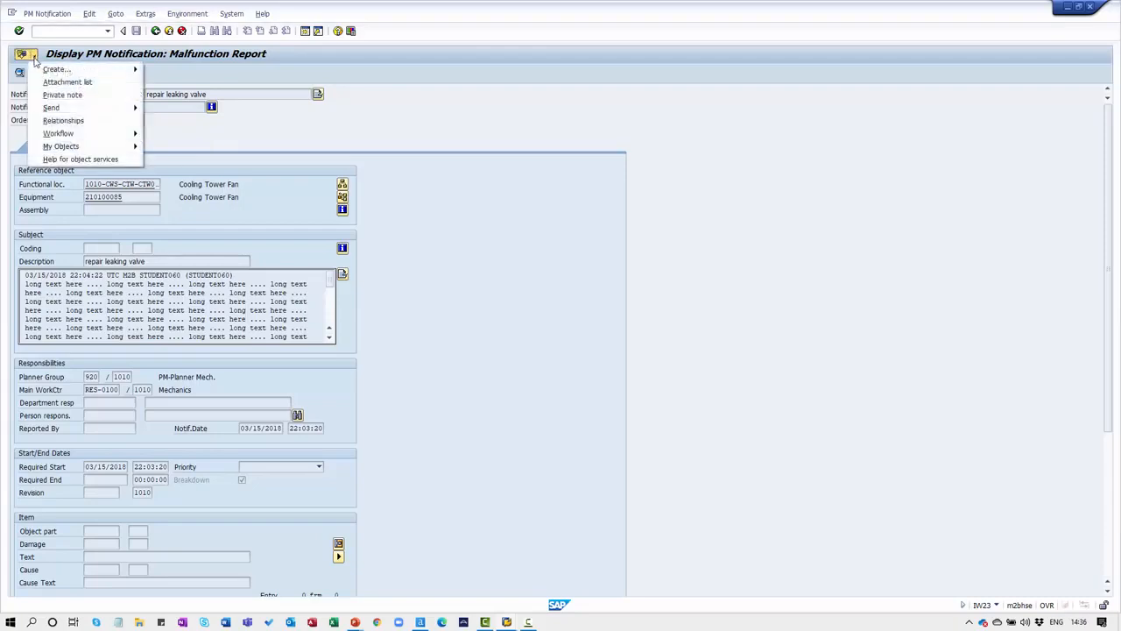
{"action": "left_click", "coordinate": [58, 83]}
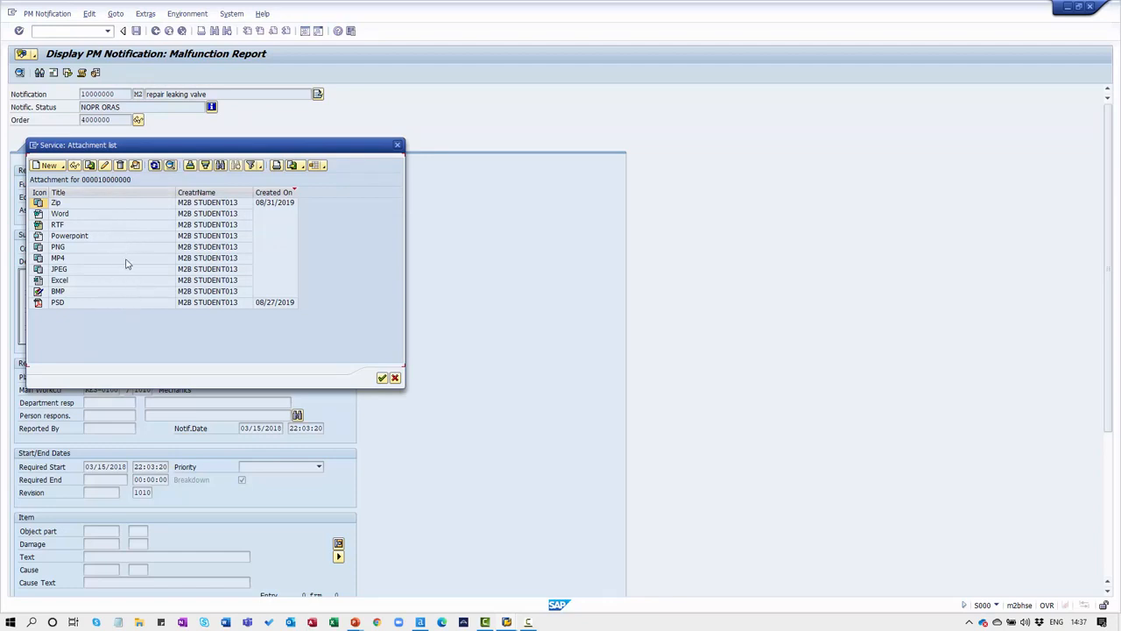
View the notification's JPEG attachment, then close the attachment list and return to Alteryx Designer
{"action": "left_click", "coordinate": [69, 271]}
{"action": "double_click", "coordinate": [69, 272]}
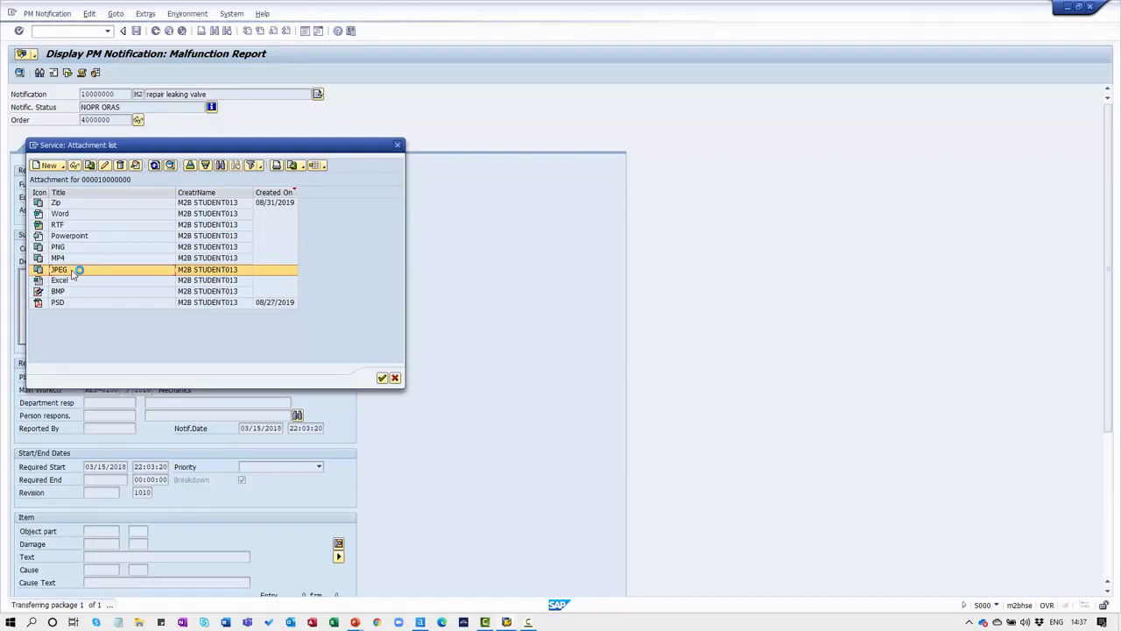
{"action": "left_click_drag", "start_coordinate": [190, 147], "coordinate": [335, 130]}
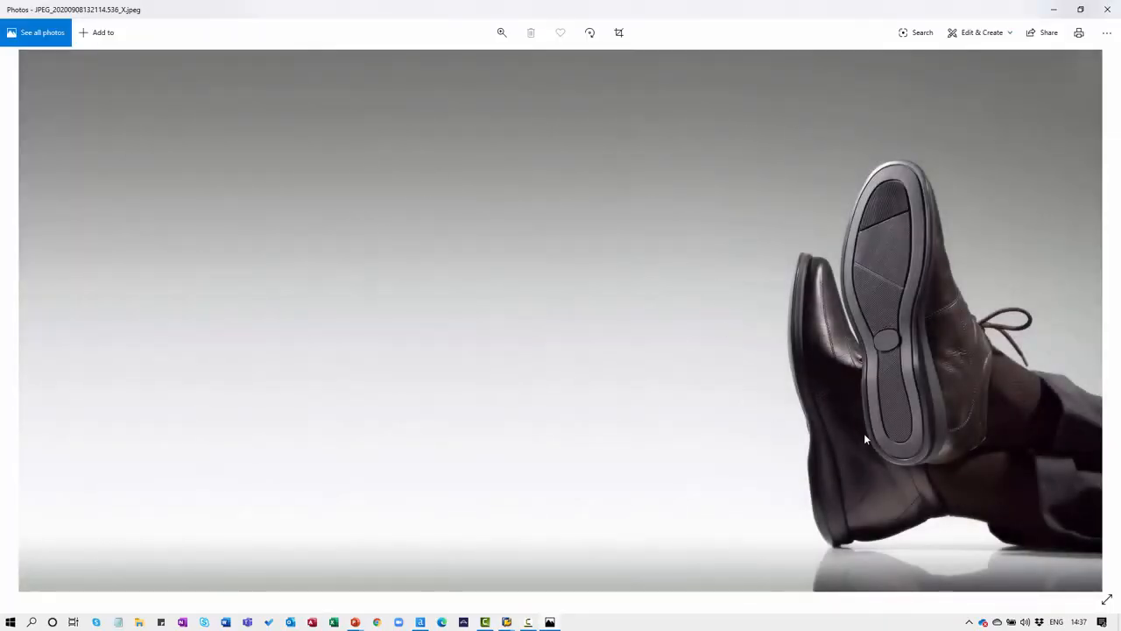
{"action": "left_click", "coordinate": [1107, 8]}
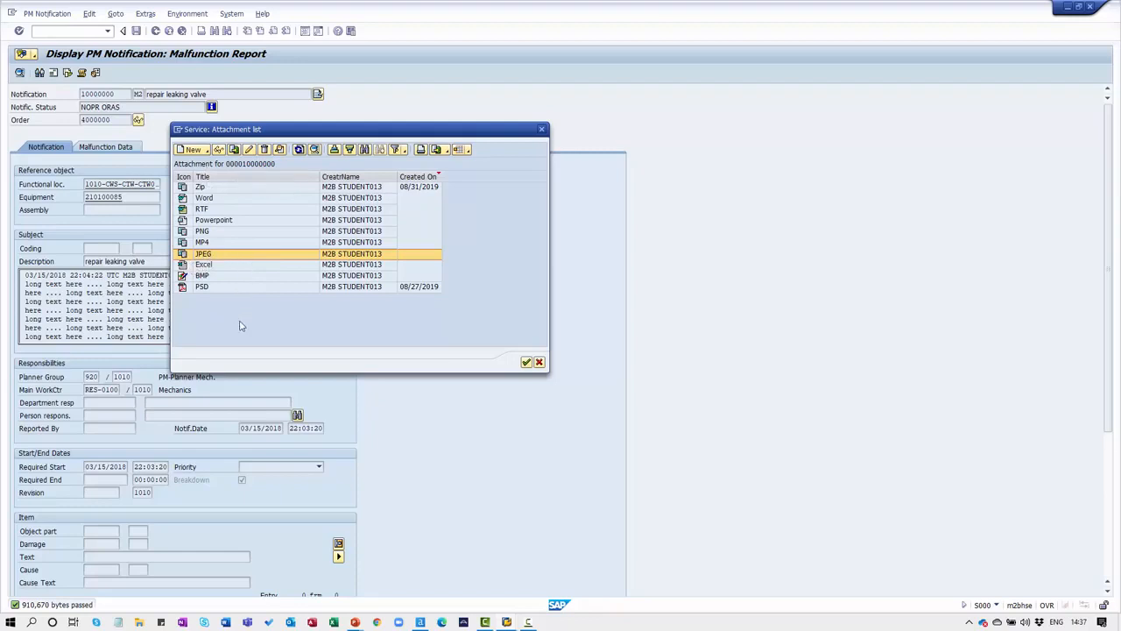
{"action": "left_click", "coordinate": [540, 363]}
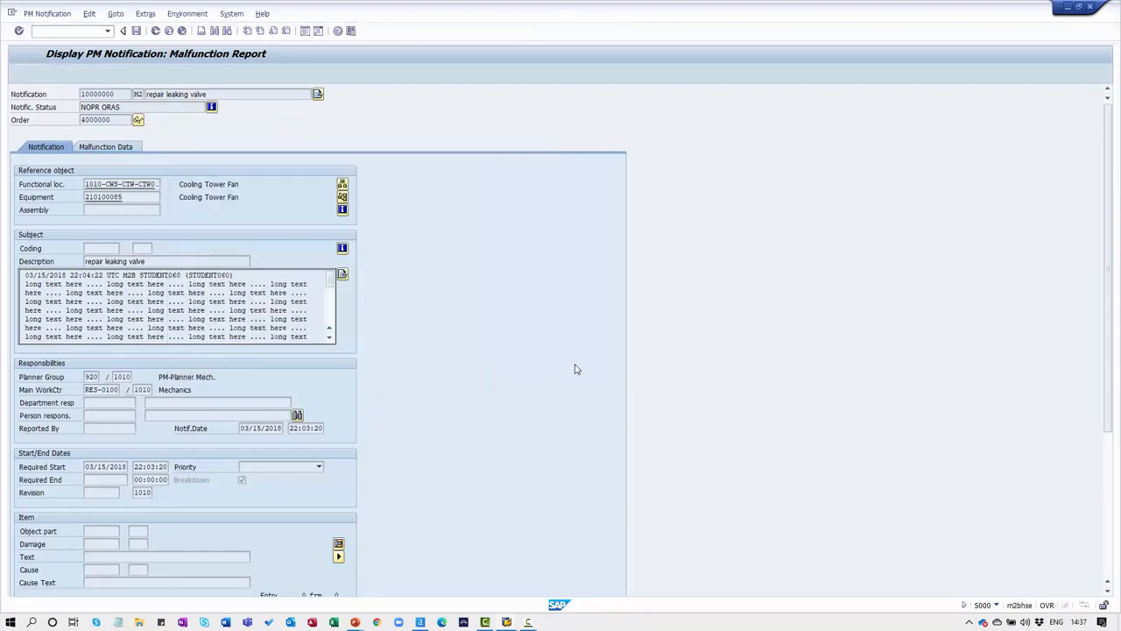
{"action": "key", "text": "alt+Tab"}
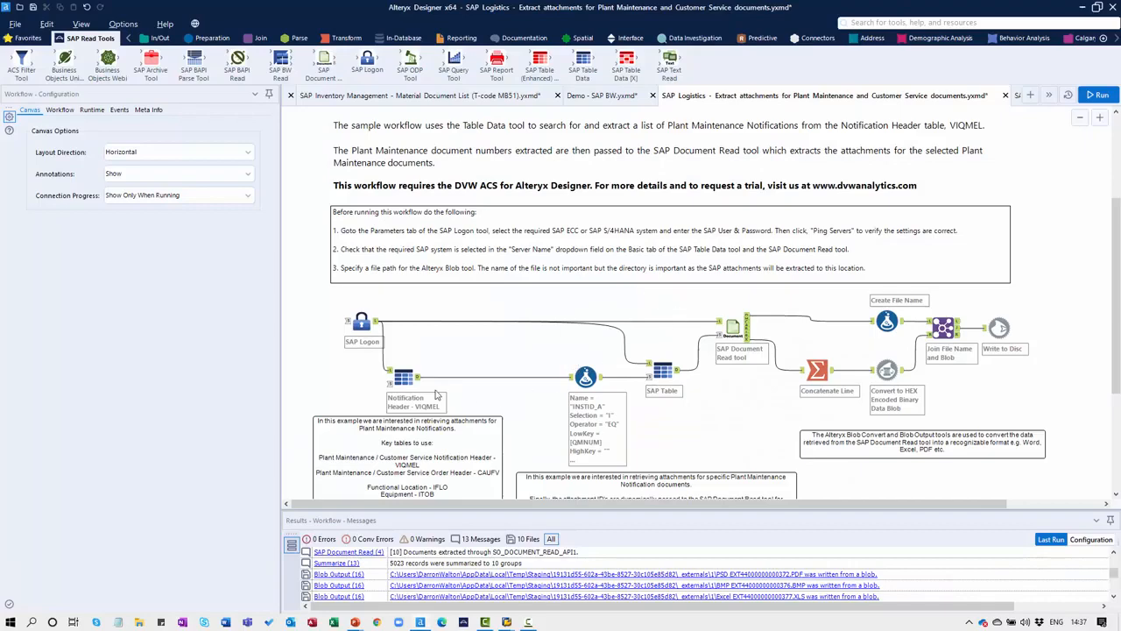
Review the Notification Header - VIQMEL table tool's field selection and examine its notification number output
{"action": "left_click", "coordinate": [404, 379]}
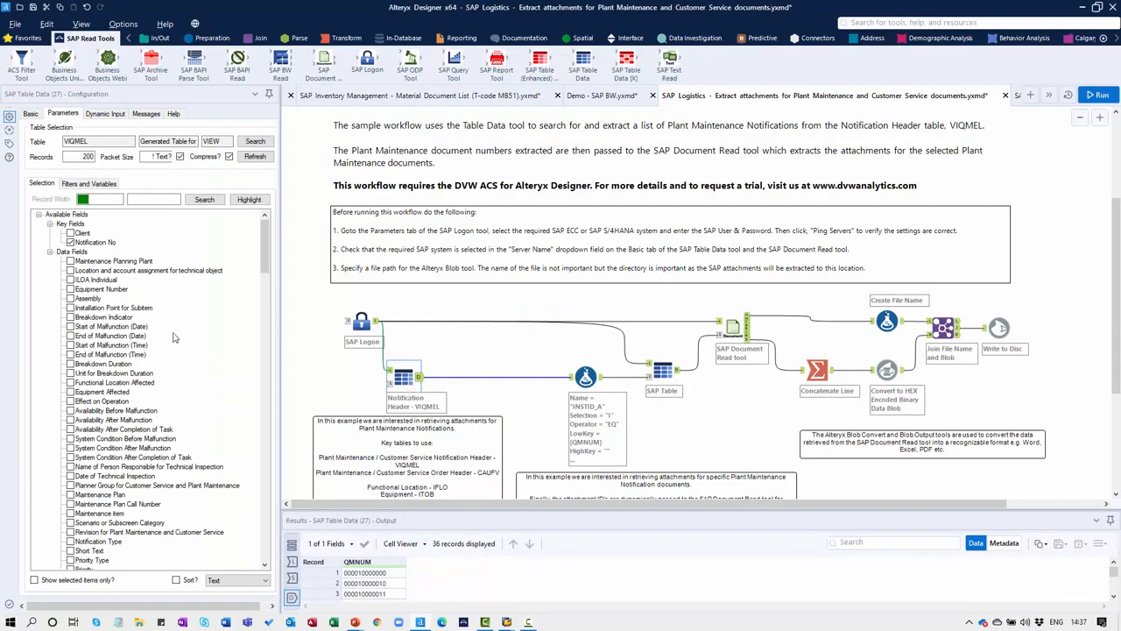
{"action": "left_click", "coordinate": [77, 185]}
{"action": "left_click", "coordinate": [44, 184]}
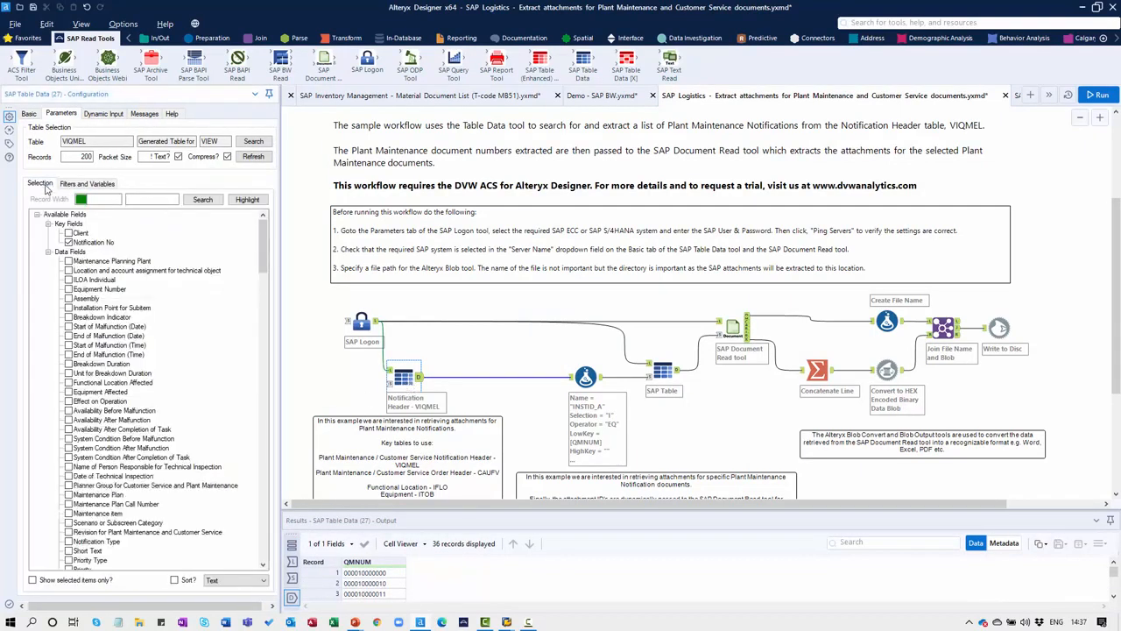
{"action": "left_click_drag", "start_coordinate": [549, 508], "coordinate": [550, 444]}
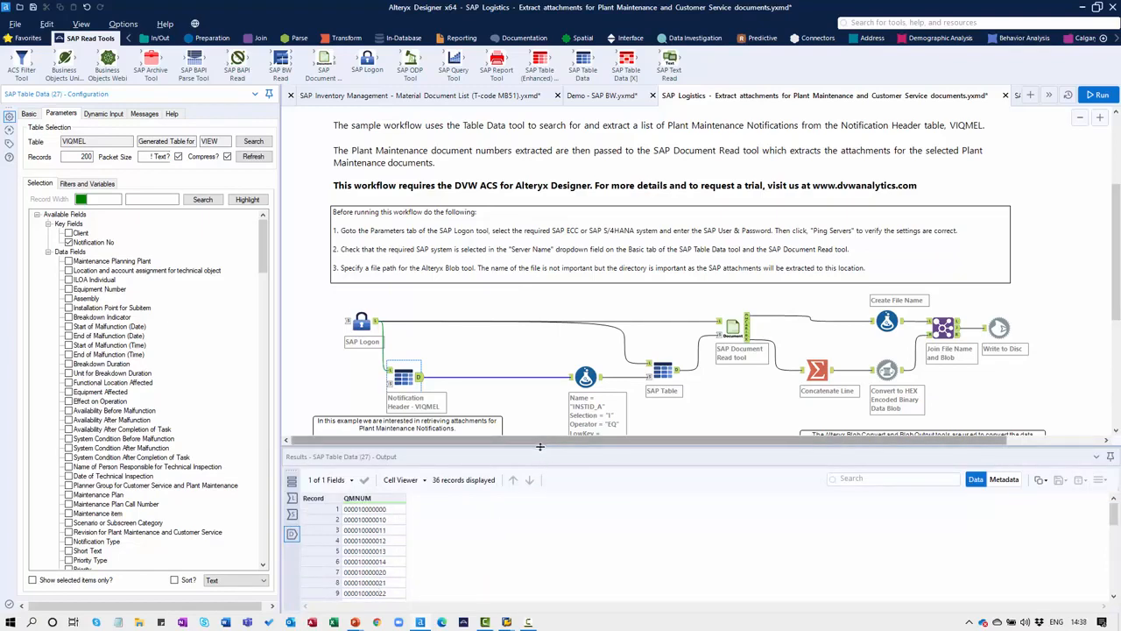
{"action": "left_click_drag", "start_coordinate": [539, 446], "coordinate": [517, 517]}
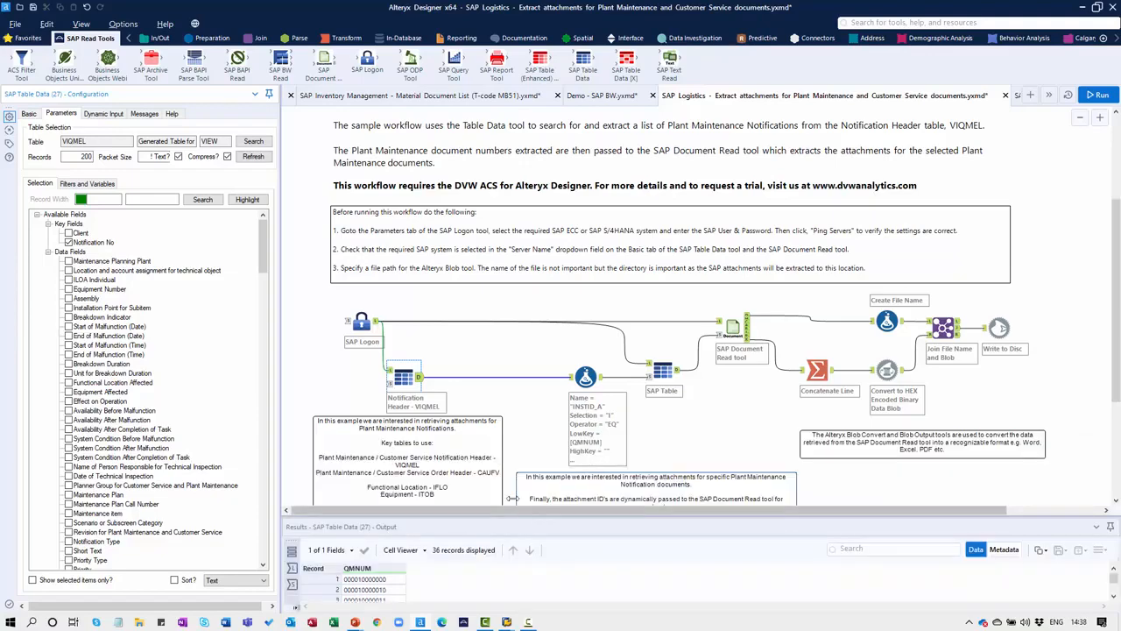
Examine the SAP Table tool's SRGBTBREL field selection and attachment ID output, then the SAP Document Read tool's hex content output
{"action": "left_click", "coordinate": [674, 372]}
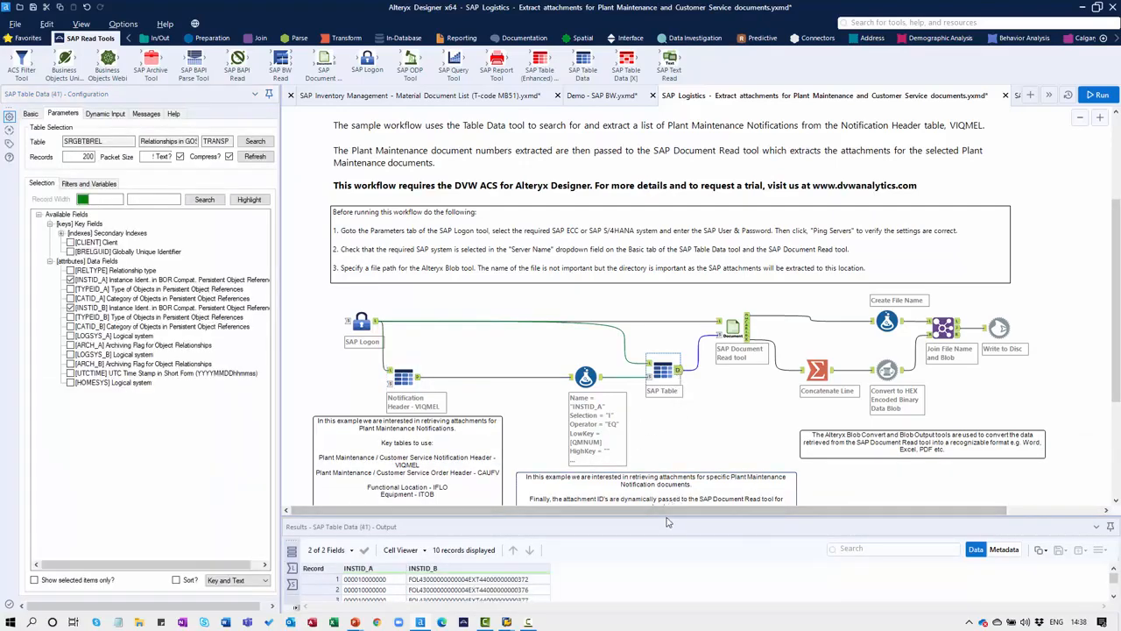
{"action": "left_click_drag", "start_coordinate": [665, 515], "coordinate": [604, 468]}
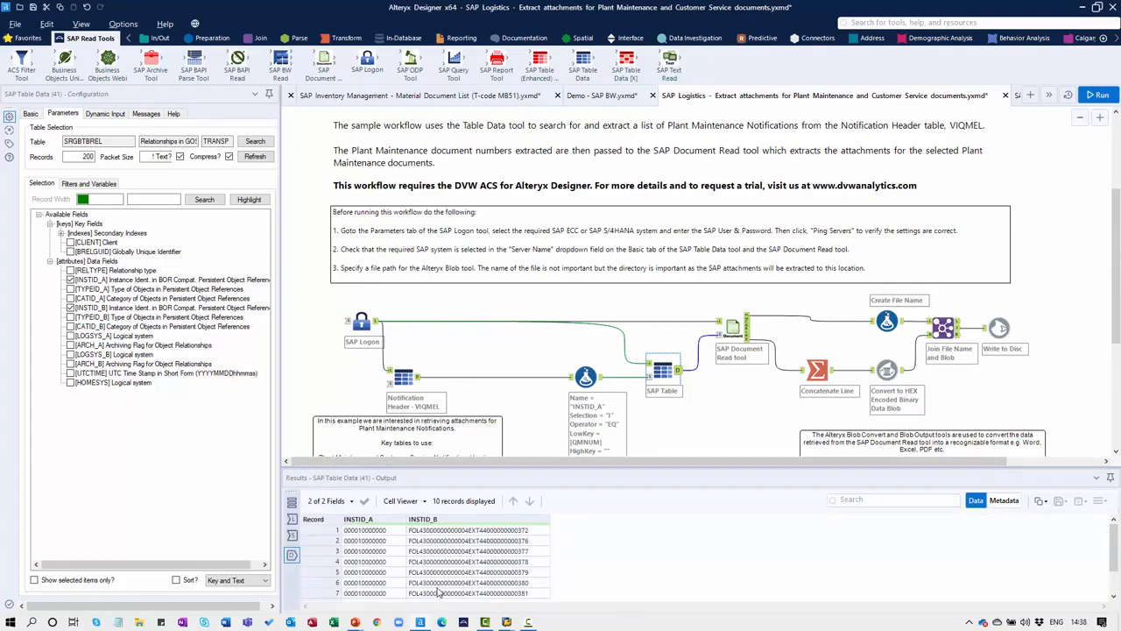
{"action": "left_click_drag", "start_coordinate": [505, 465], "coordinate": [606, 467]}
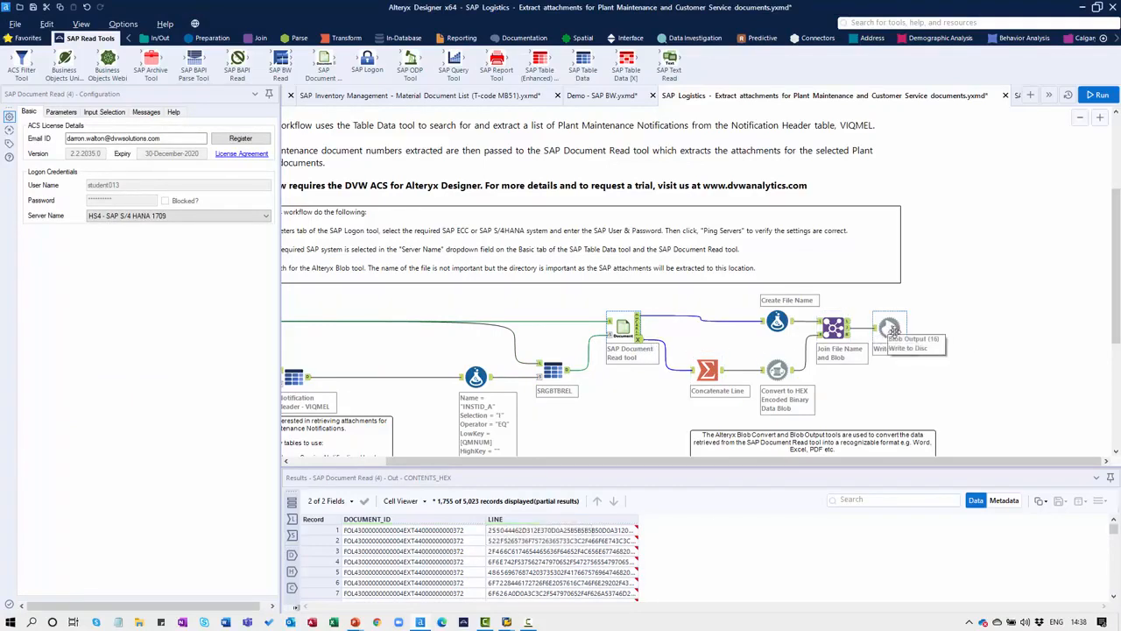
Show the workflow's run messages in an enlarged results area, open the extracted JPEG attachment and close it again
{"action": "left_click", "coordinate": [637, 419]}
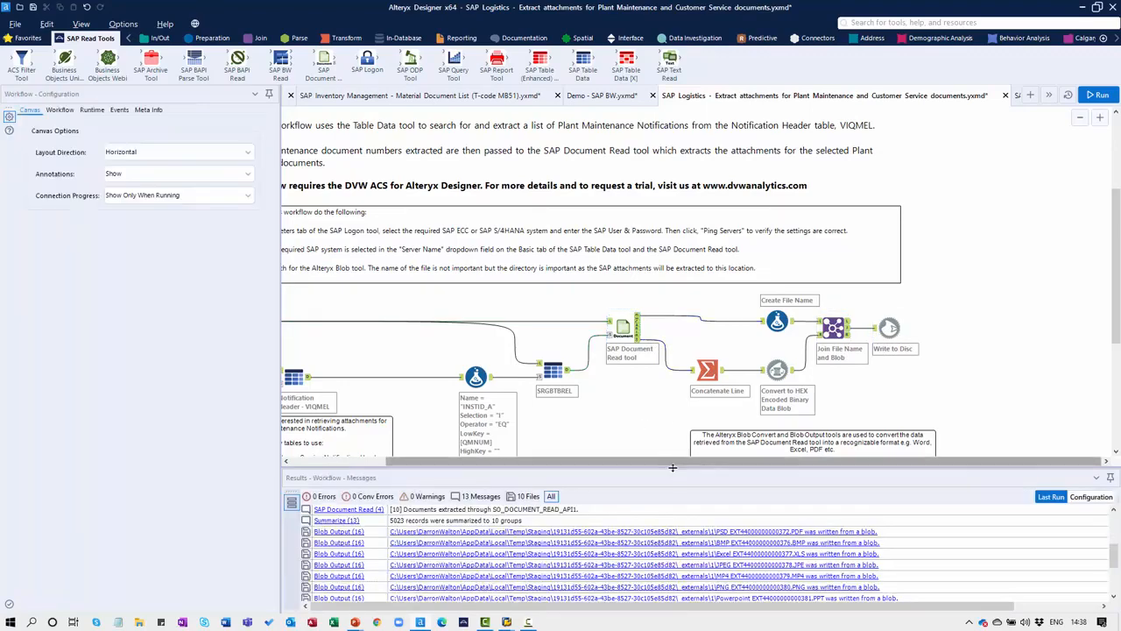
{"action": "left_click_drag", "start_coordinate": [672, 467], "coordinate": [673, 418]}
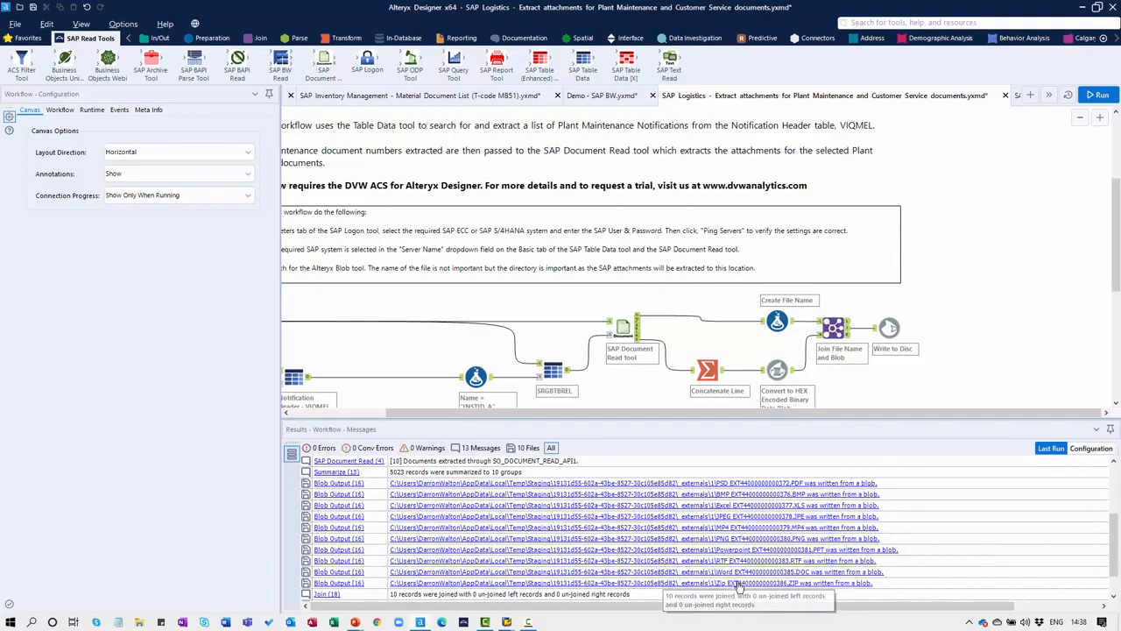
{"action": "left_click", "coordinate": [721, 518]}
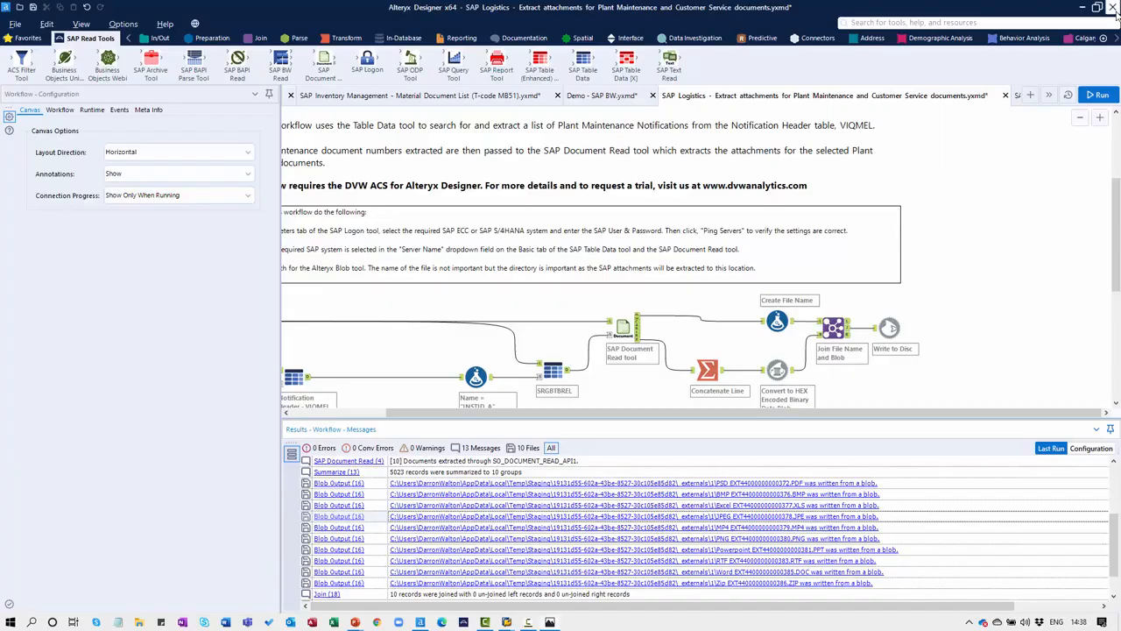
{"action": "left_click", "coordinate": [1104, 9]}
{"action": "left_click_drag", "start_coordinate": [783, 412], "coordinate": [690, 417]}
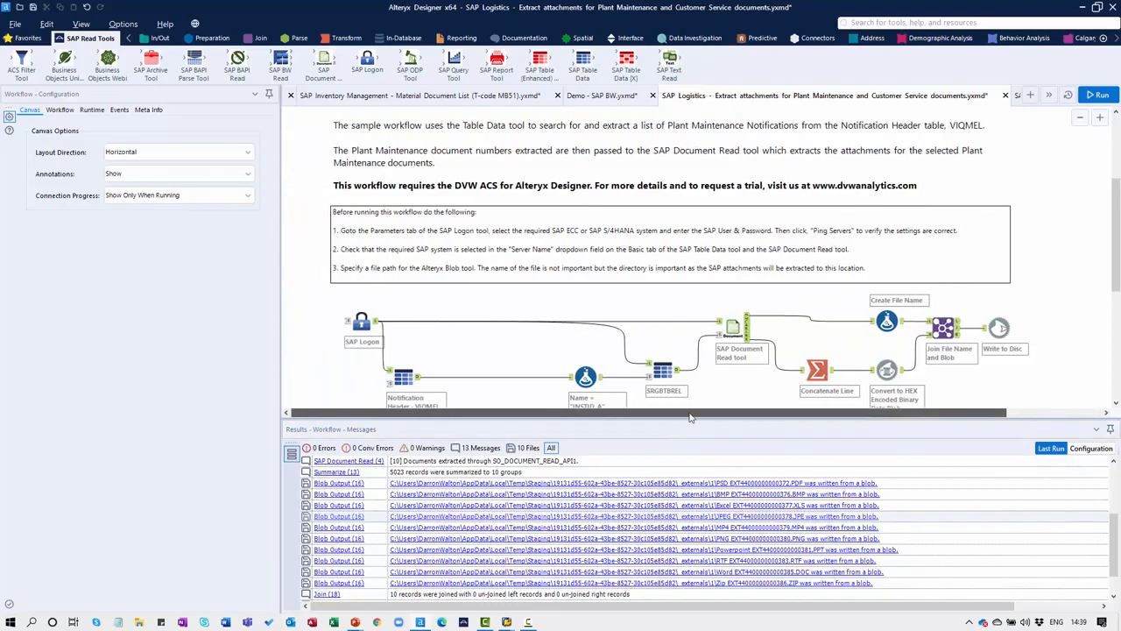
Switch to the SAP Purchasing - Extract Purchase Requisition Items (BAPI) workflow and open the BAPI_REQUISITION_GETITEMS tool's configuration
{"action": "left_click", "coordinate": [1049, 96]}
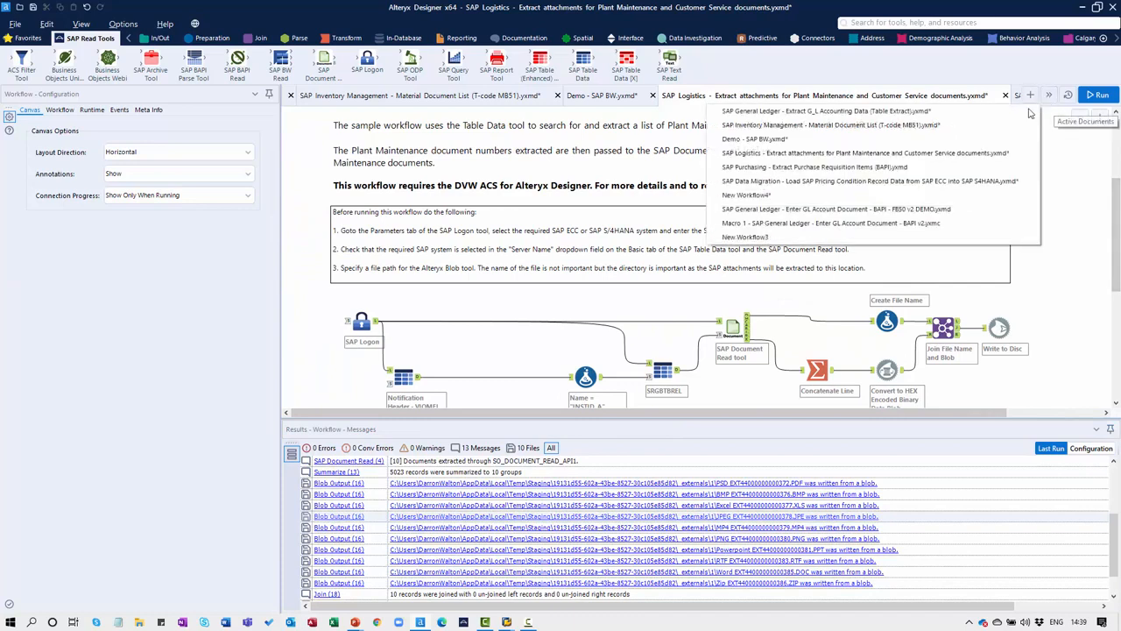
{"action": "left_click", "coordinate": [847, 167]}
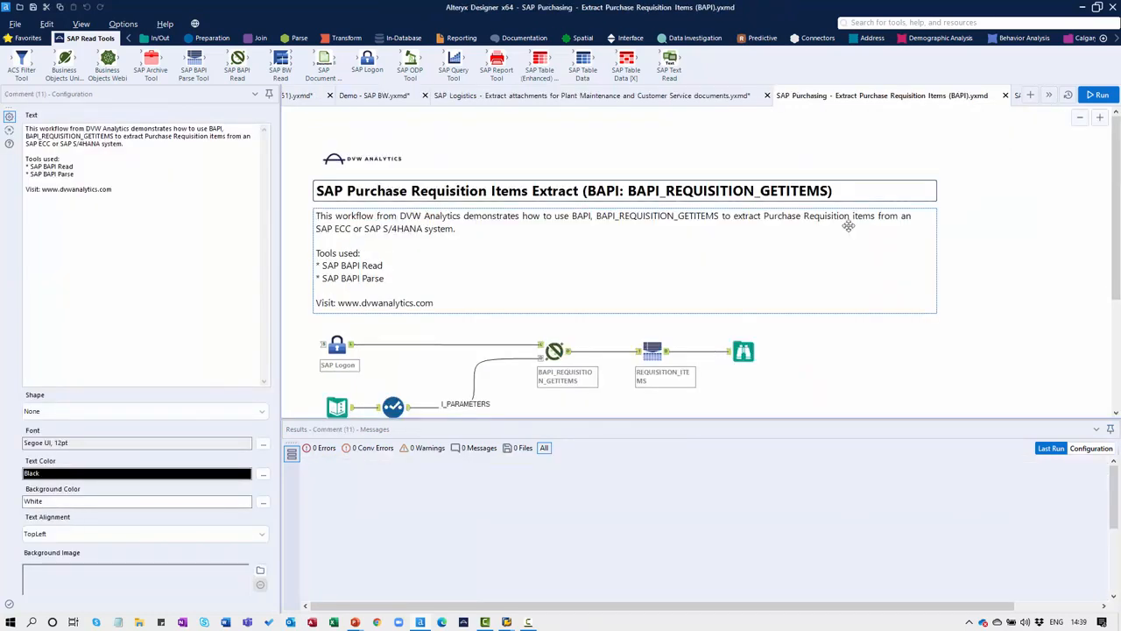
{"action": "scroll", "coordinate": [863, 340], "scroll_direction": "down", "scroll_amount": 2}
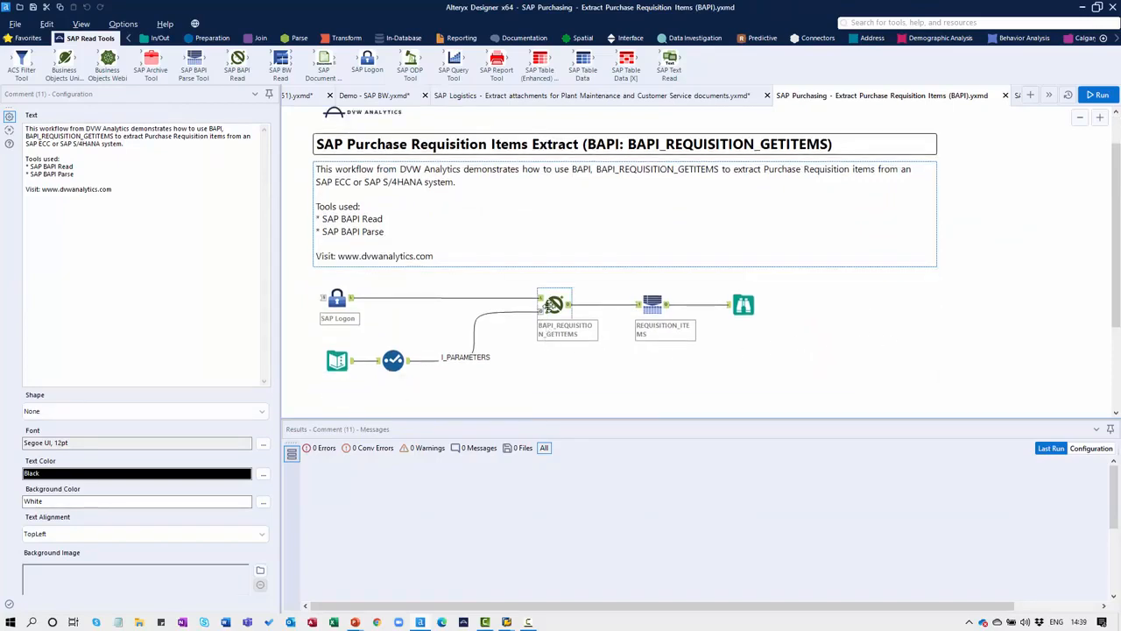
{"action": "left_click", "coordinate": [552, 306]}
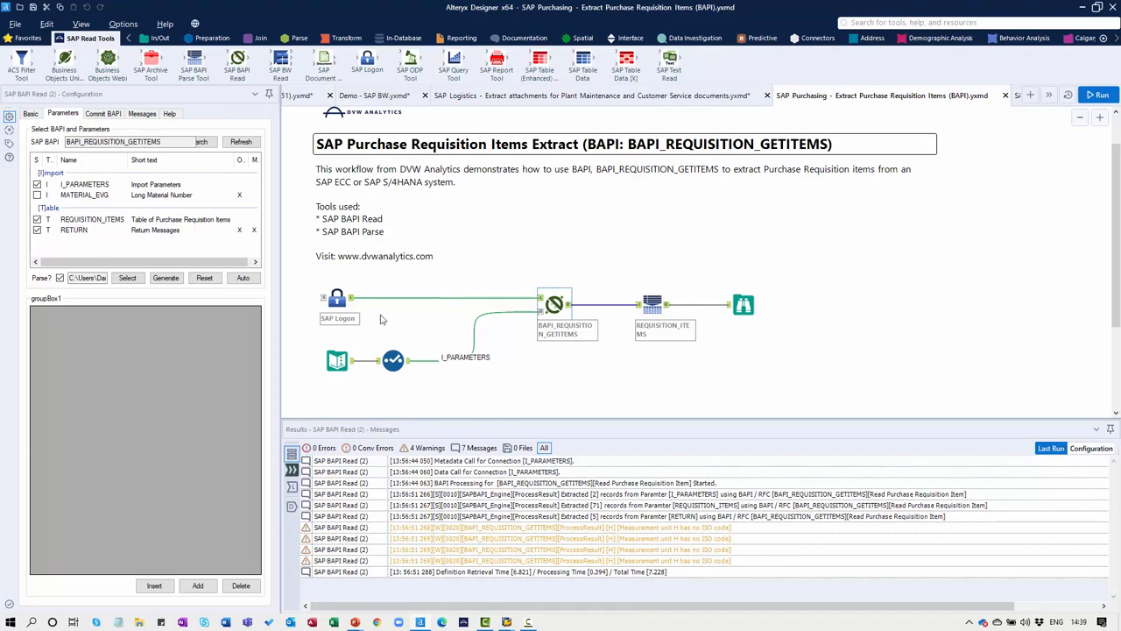
Widen the configuration area, view the BAPI selection dialog and cancel it, and show the I_PARAMETERS import fields
{"action": "left_click_drag", "start_coordinate": [280, 301], "coordinate": [363, 303]}
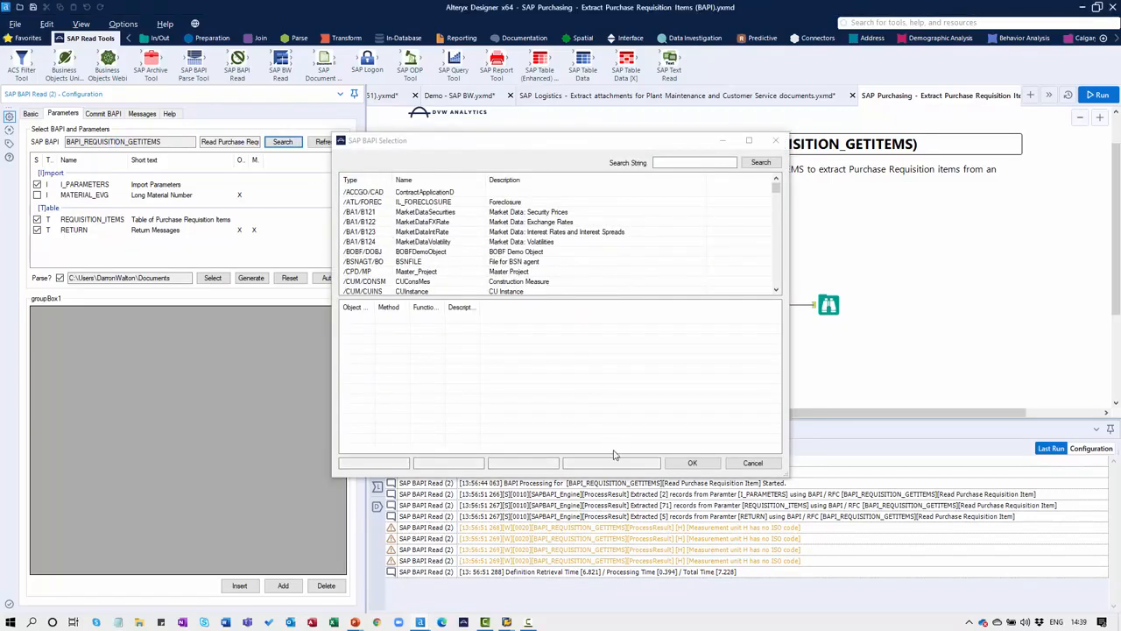
{"action": "left_click", "coordinate": [753, 462]}
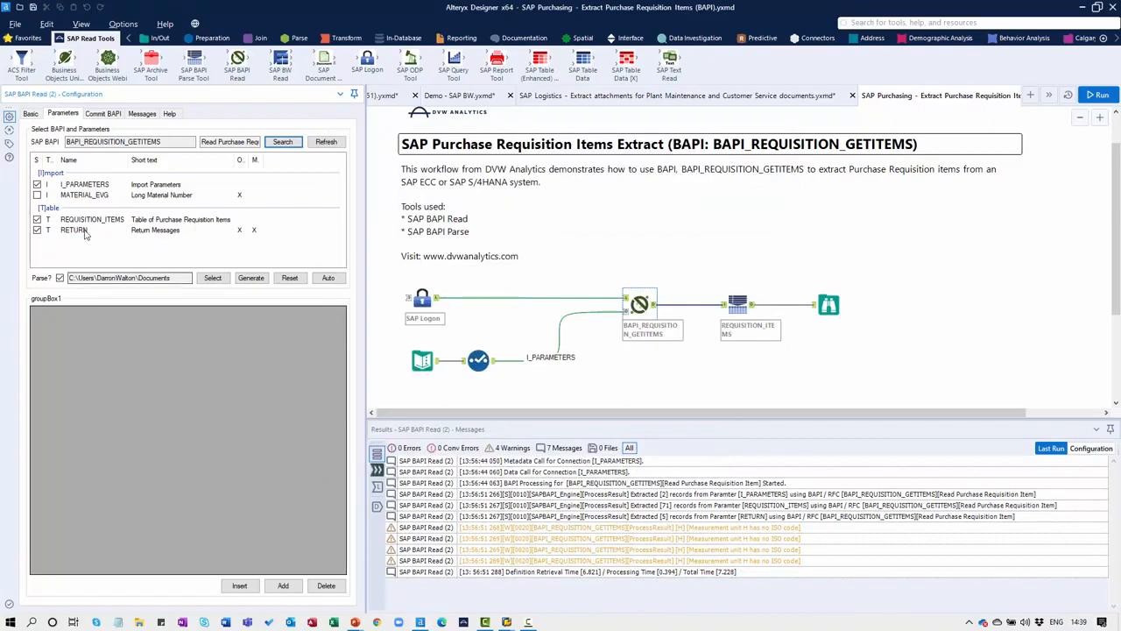
{"action": "left_click", "coordinate": [83, 184]}
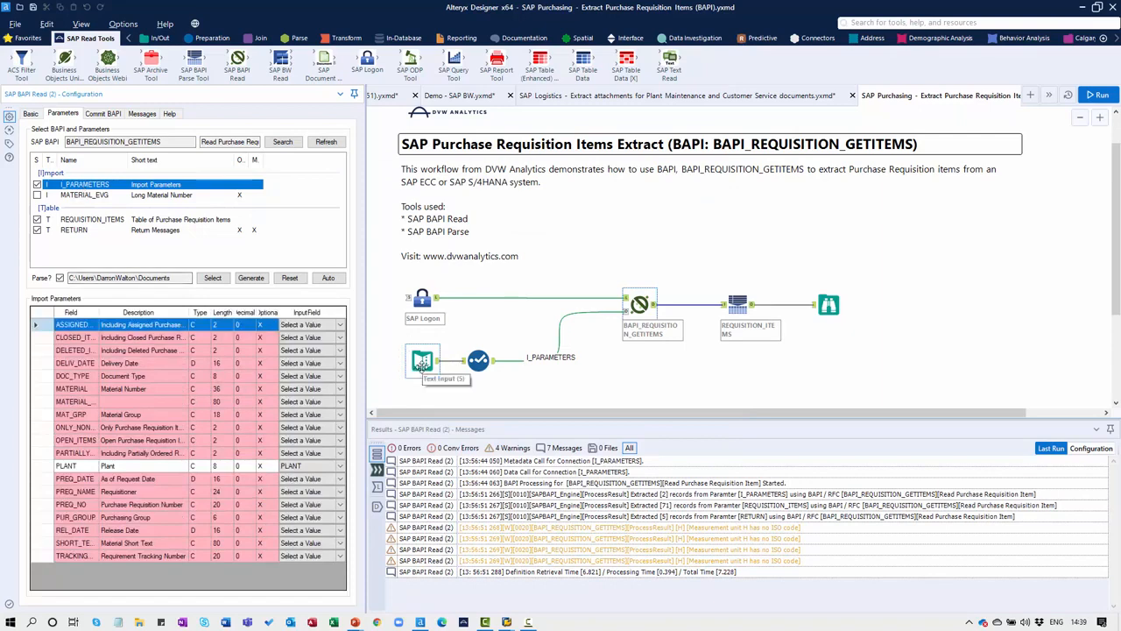
Inspect the Text Input tool's parameter row and the Select tool's field selection that feed I_PARAMETERS
{"action": "left_click", "coordinate": [424, 359]}
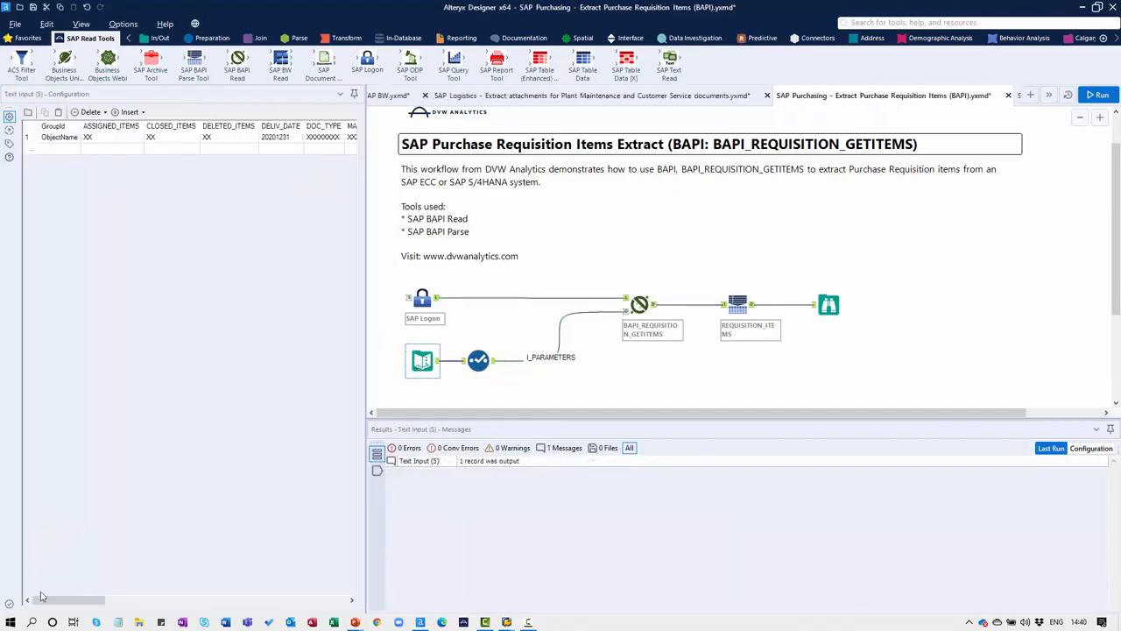
{"action": "left_click_drag", "start_coordinate": [41, 596], "coordinate": [29, 619]}
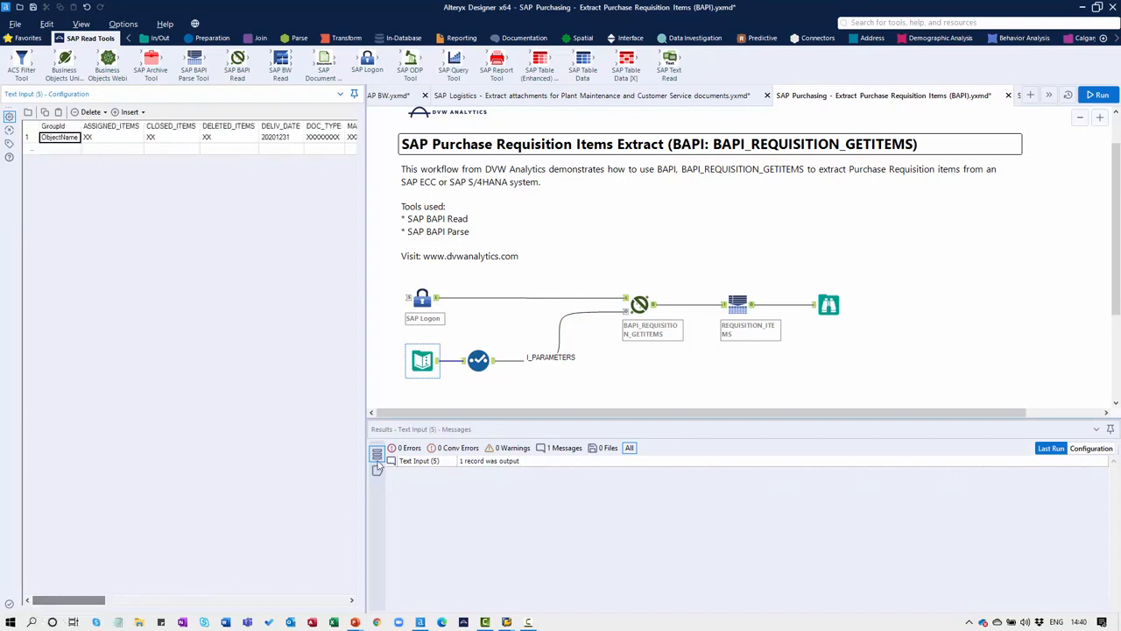
{"action": "left_click", "coordinate": [477, 360]}
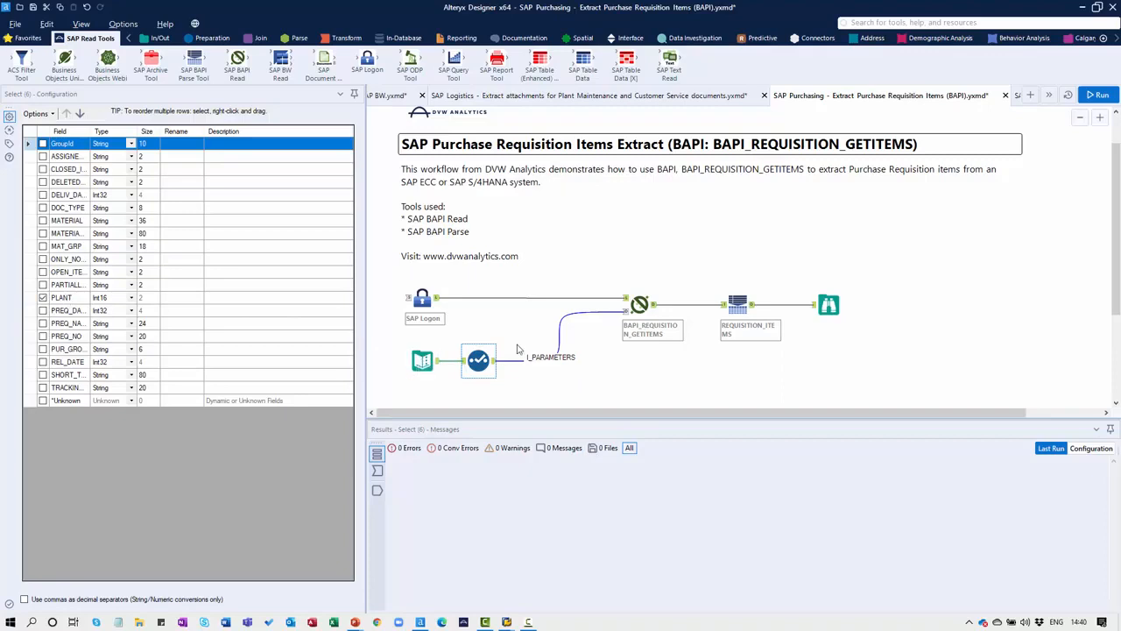
Return to the BAPI Read tool and review the field lists of I_PARAMETERS, REQUISITION_ITEMS and RETURN
{"action": "left_click", "coordinate": [640, 305]}
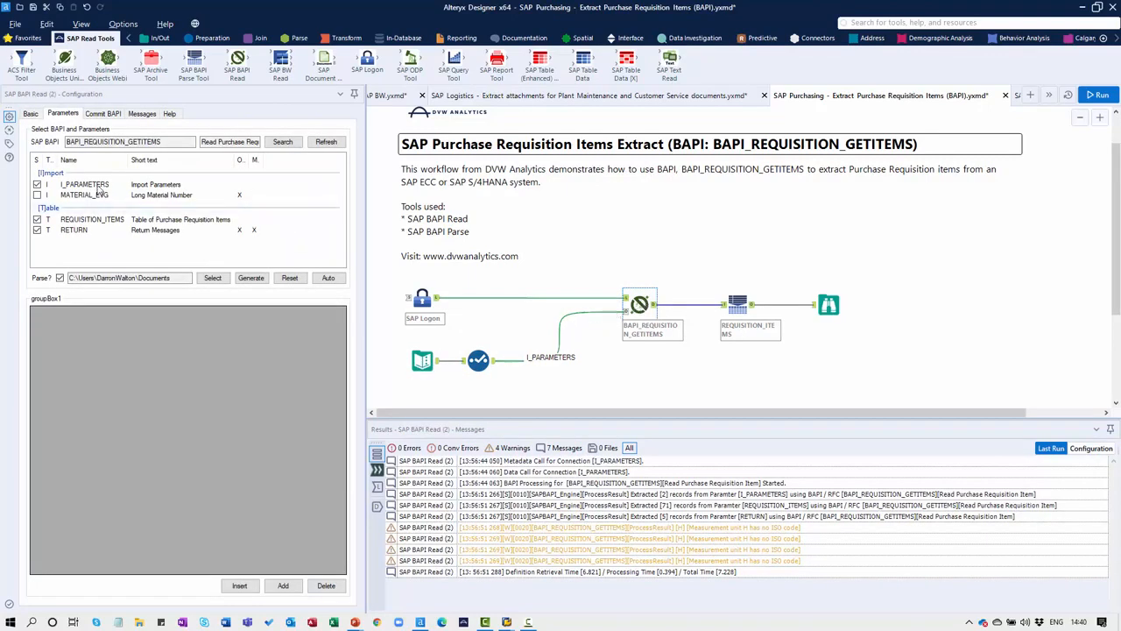
{"action": "left_click", "coordinate": [84, 184]}
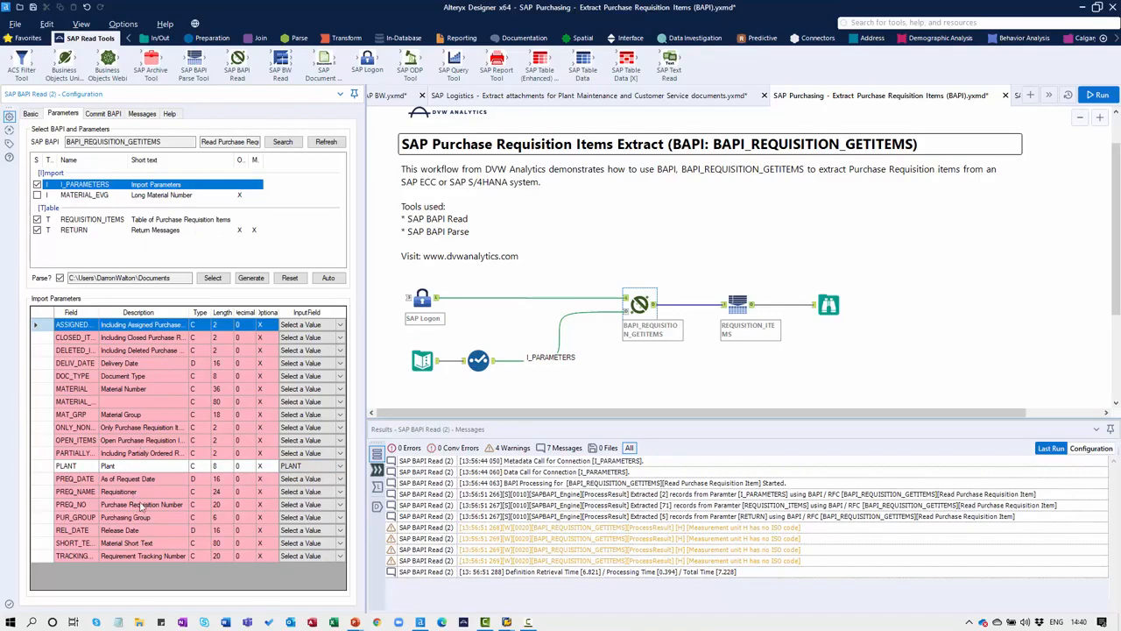
{"action": "left_click", "coordinate": [88, 220]}
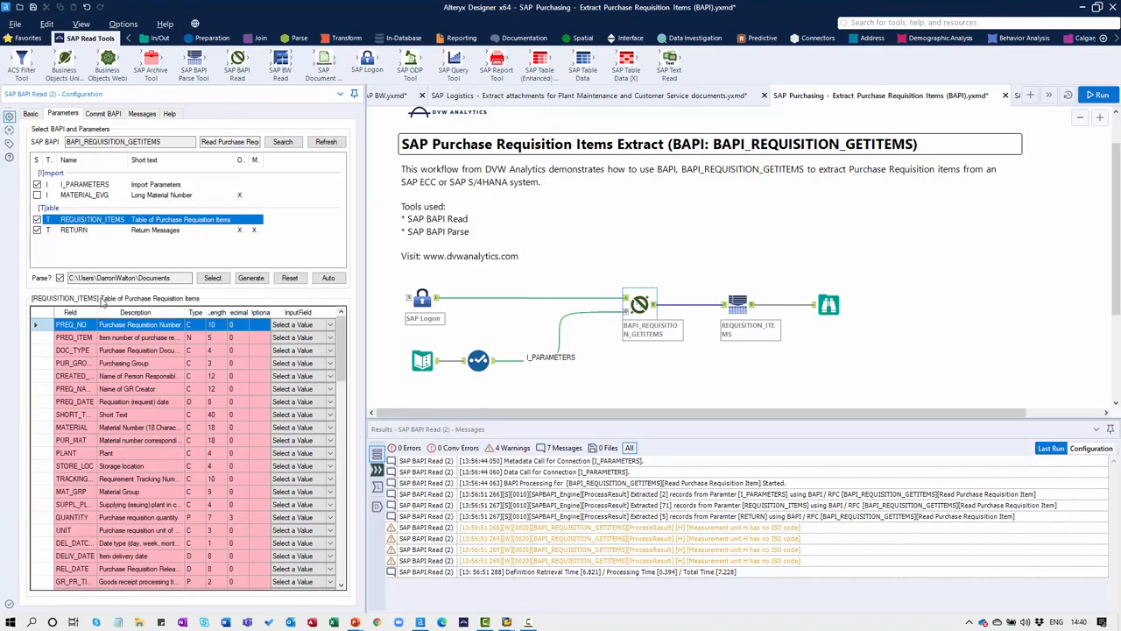
{"action": "left_click", "coordinate": [87, 231]}
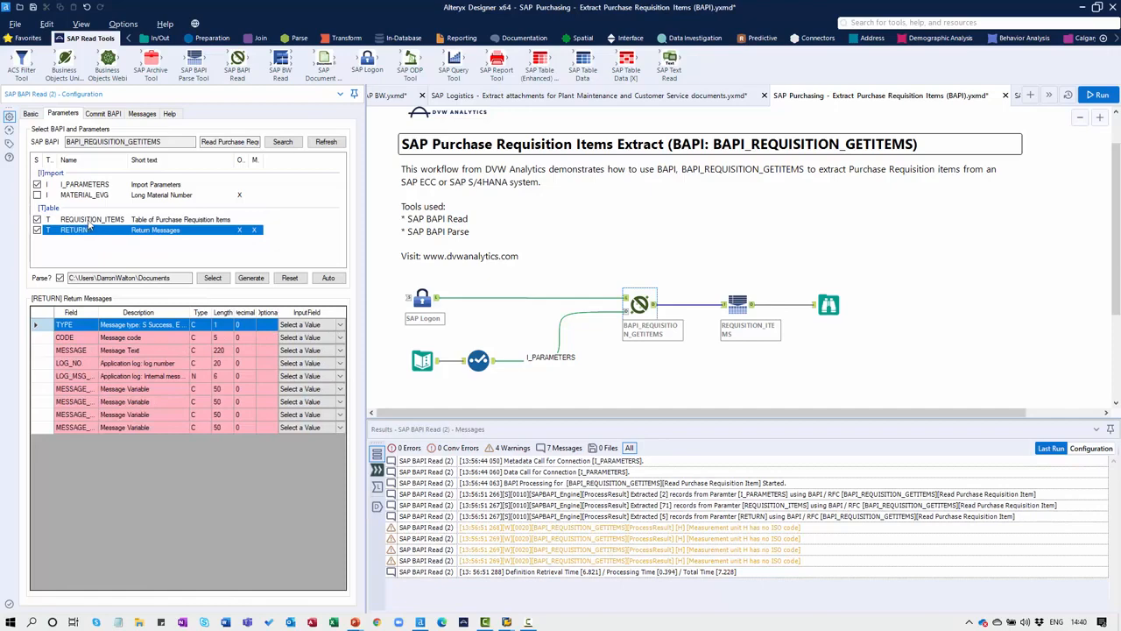
{"action": "left_click", "coordinate": [88, 220]}
View the BAPI Read tool's raw output data, then the REQUISITION_ITEMS BAPI Parse tool's configuration and parsed output
{"action": "left_click", "coordinate": [653, 306]}
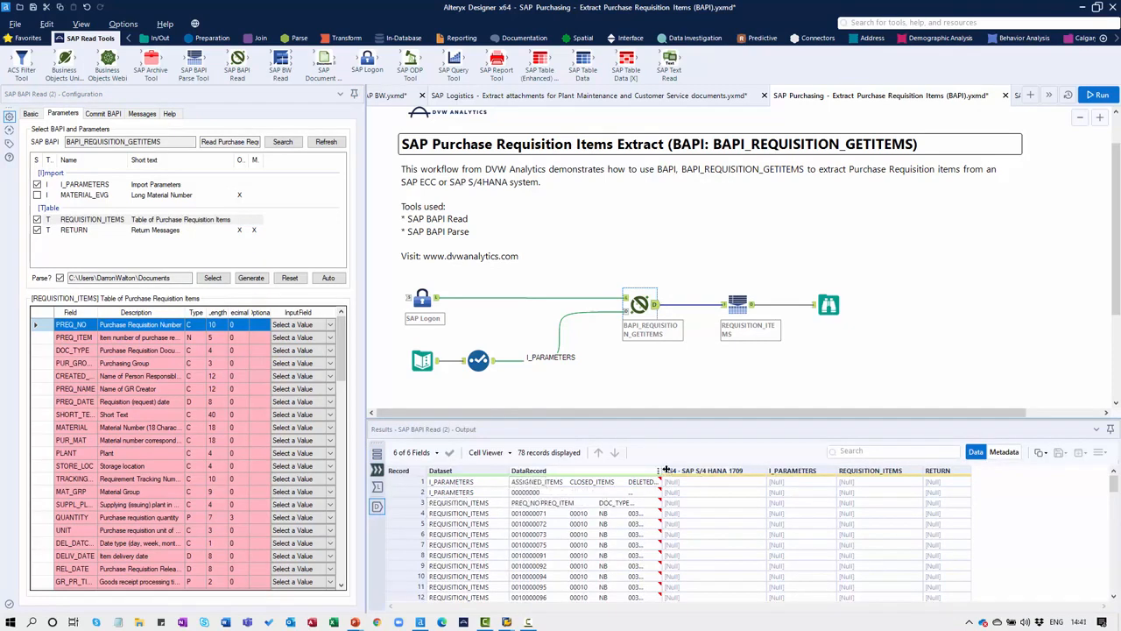
{"action": "left_click_drag", "start_coordinate": [661, 470], "coordinate": [723, 470]}
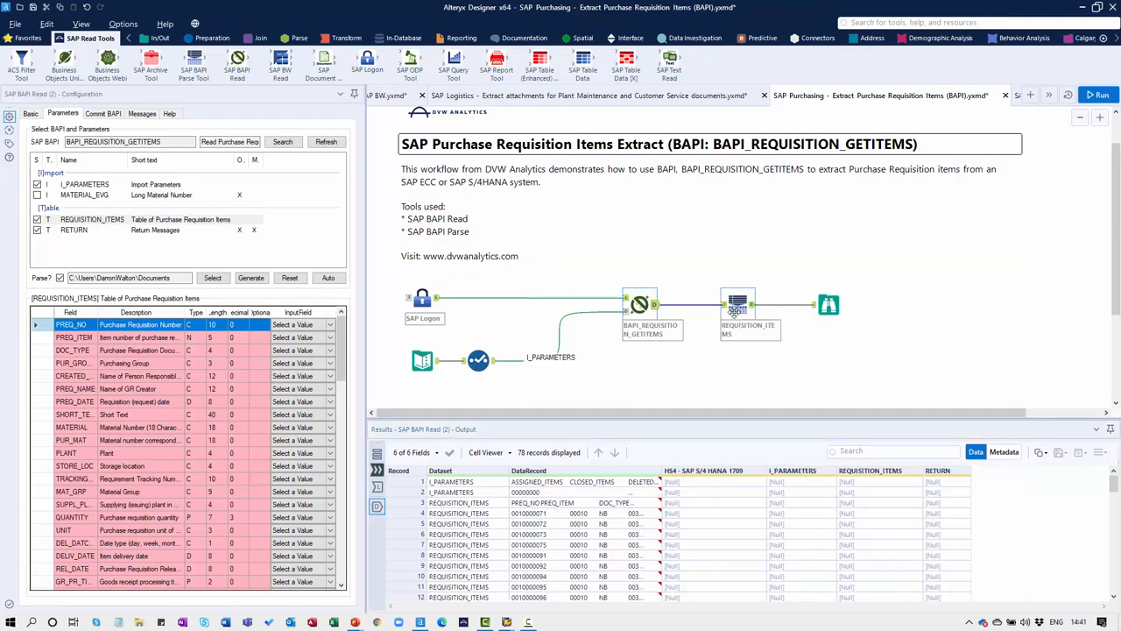
{"action": "left_click", "coordinate": [736, 309]}
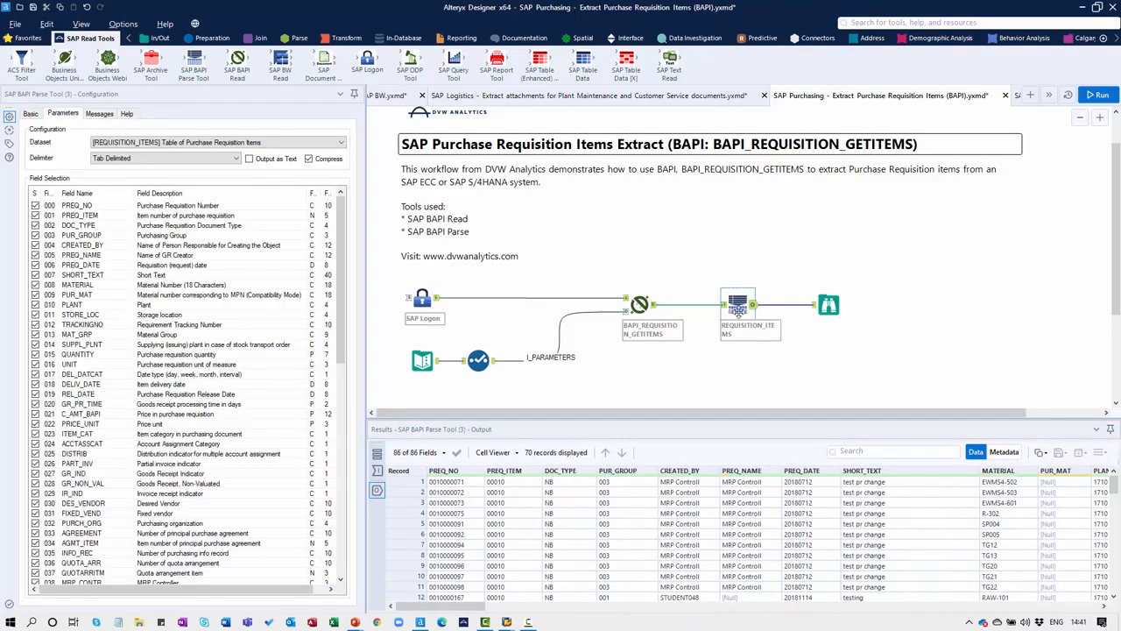